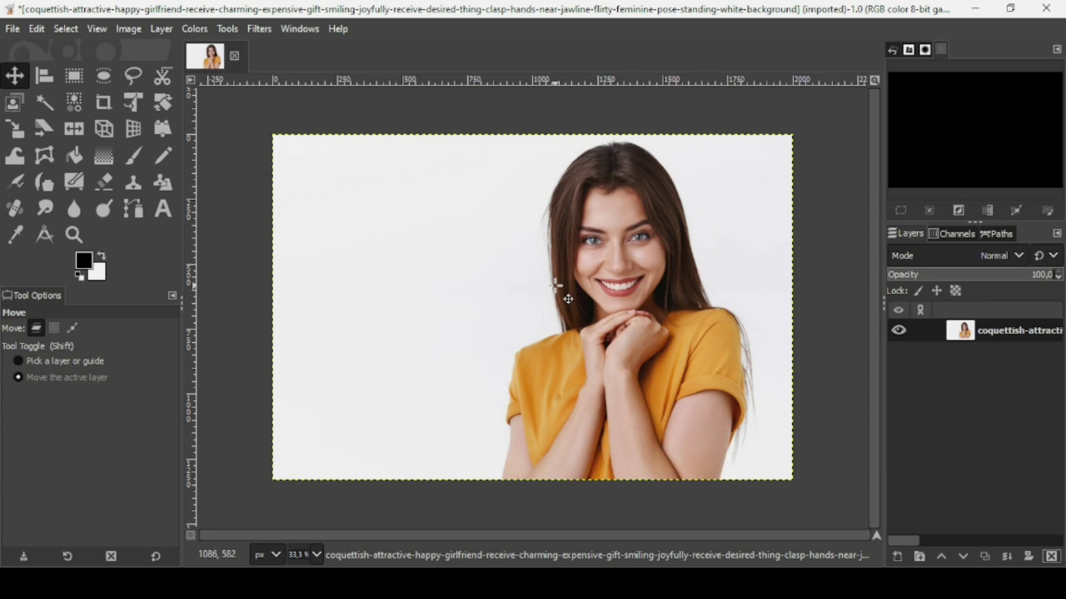
# - Show the Filters > Distorts submenu for the portrait photo
pyautogui.click(258, 29)
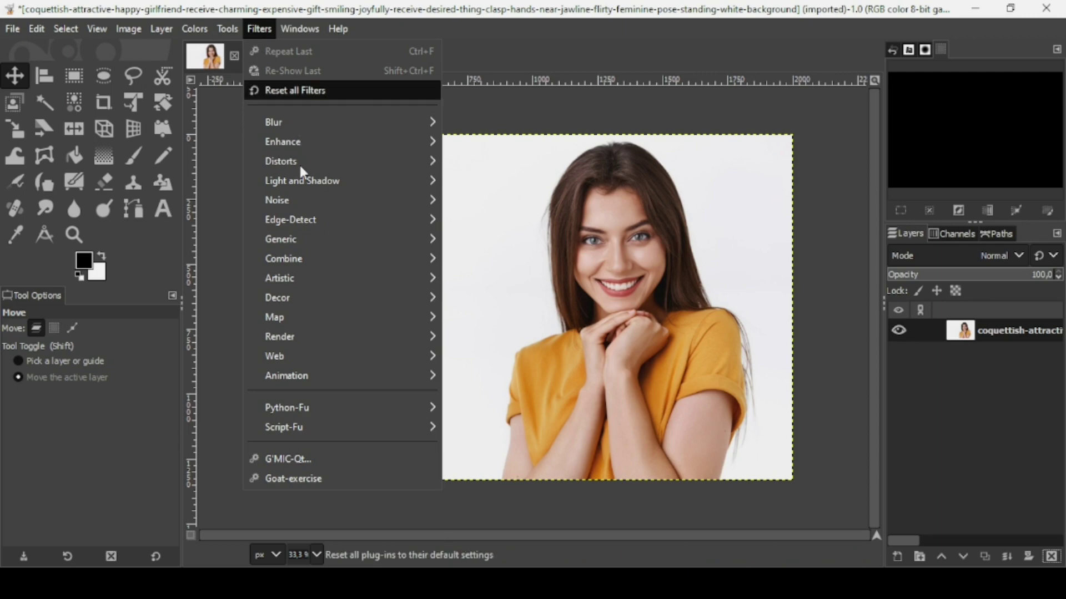
pyautogui.moveTo(300, 166)
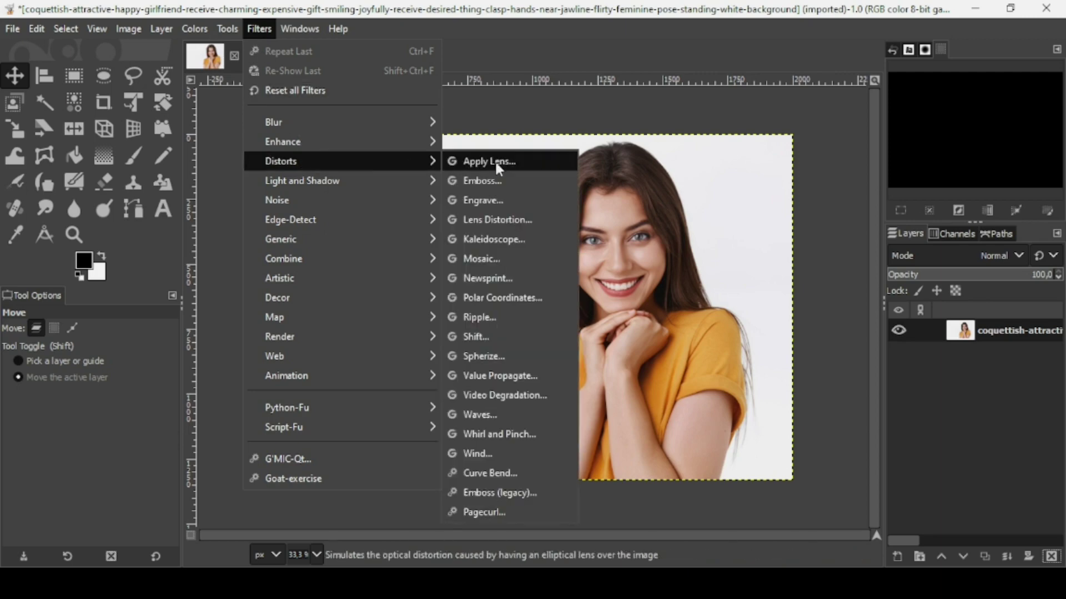
# - Open Newsprint and cycle the colour model through White on Black, RGB and CMYK
pyautogui.click(494, 279)
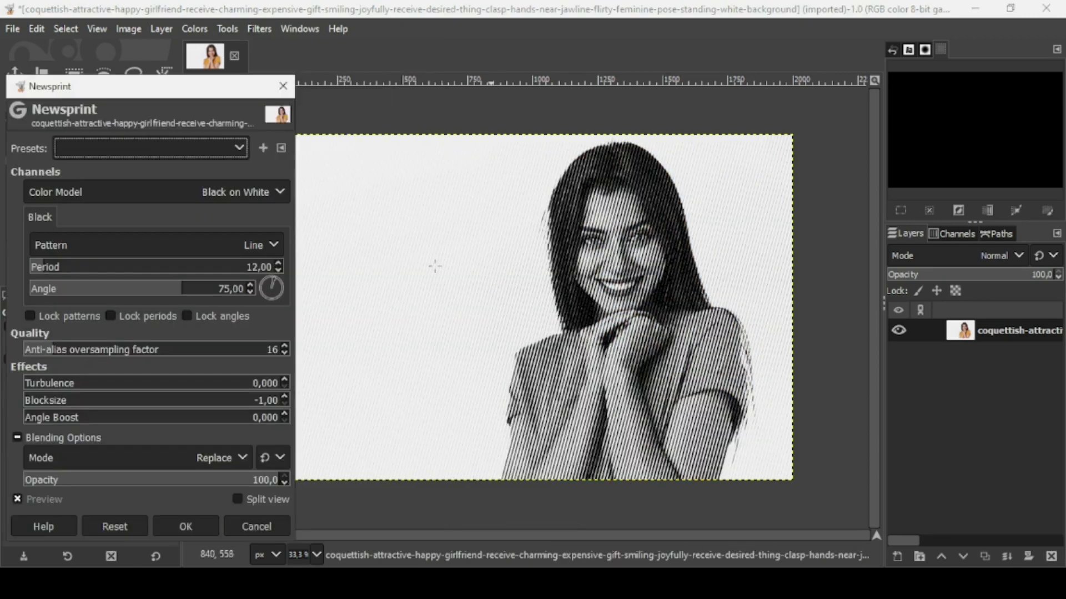
pyautogui.click(195, 191)
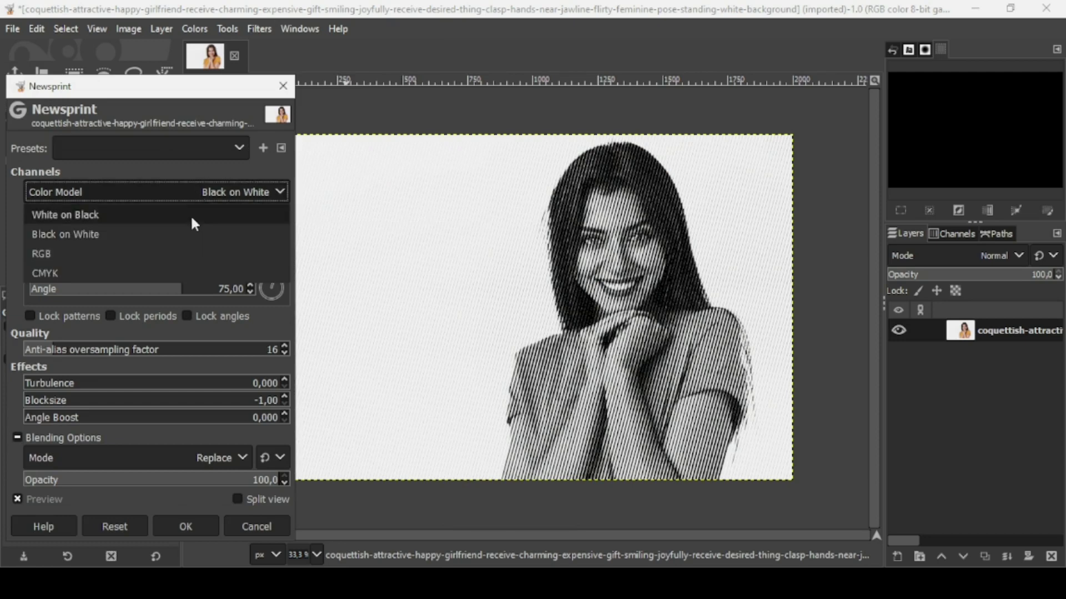
pyautogui.click(189, 211)
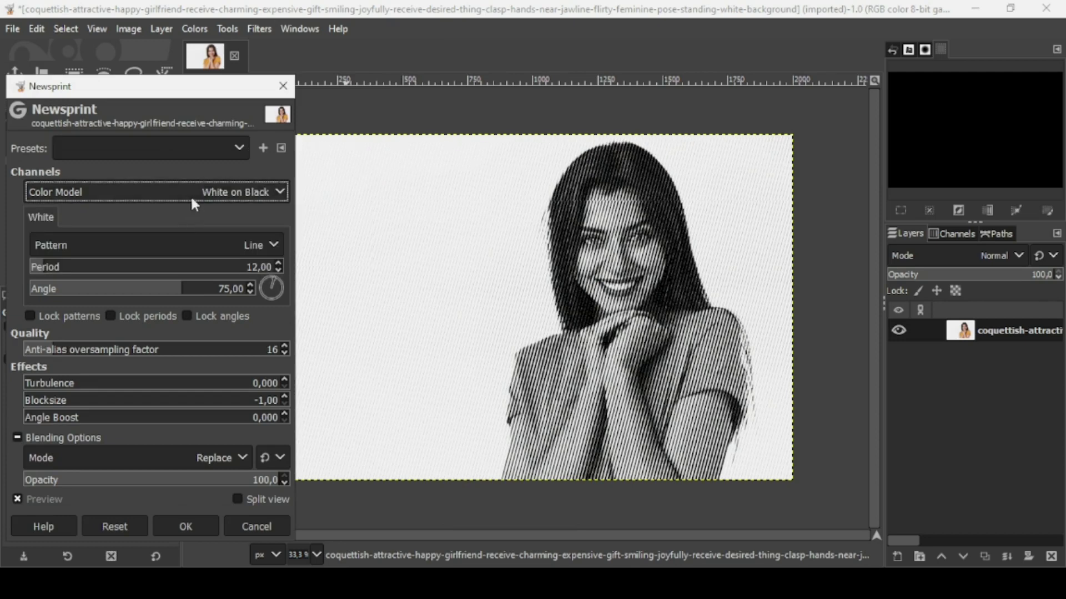
pyautogui.click(191, 196)
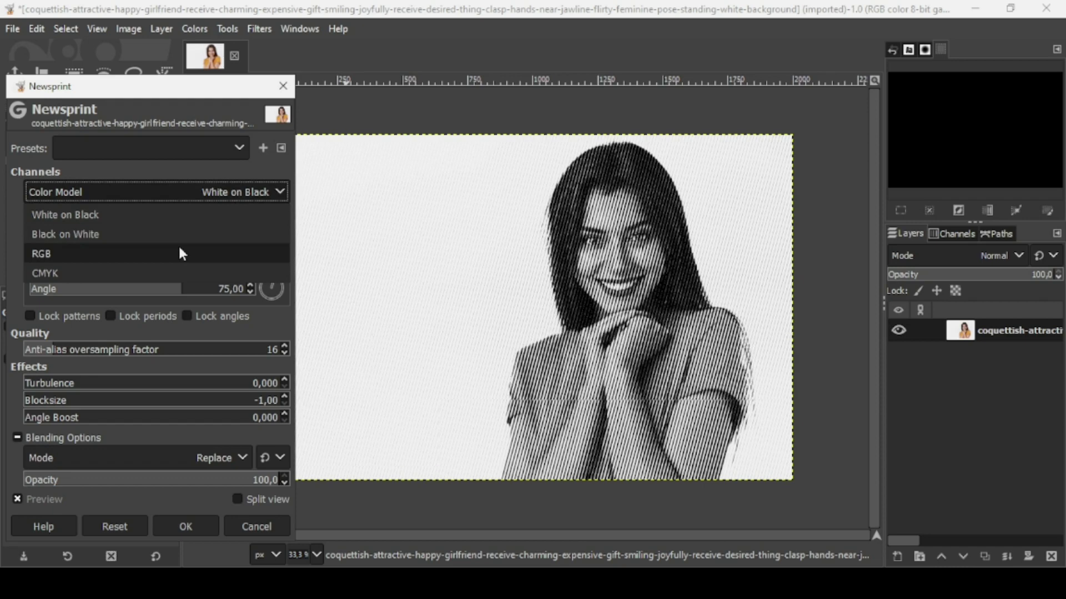
pyautogui.click(178, 244)
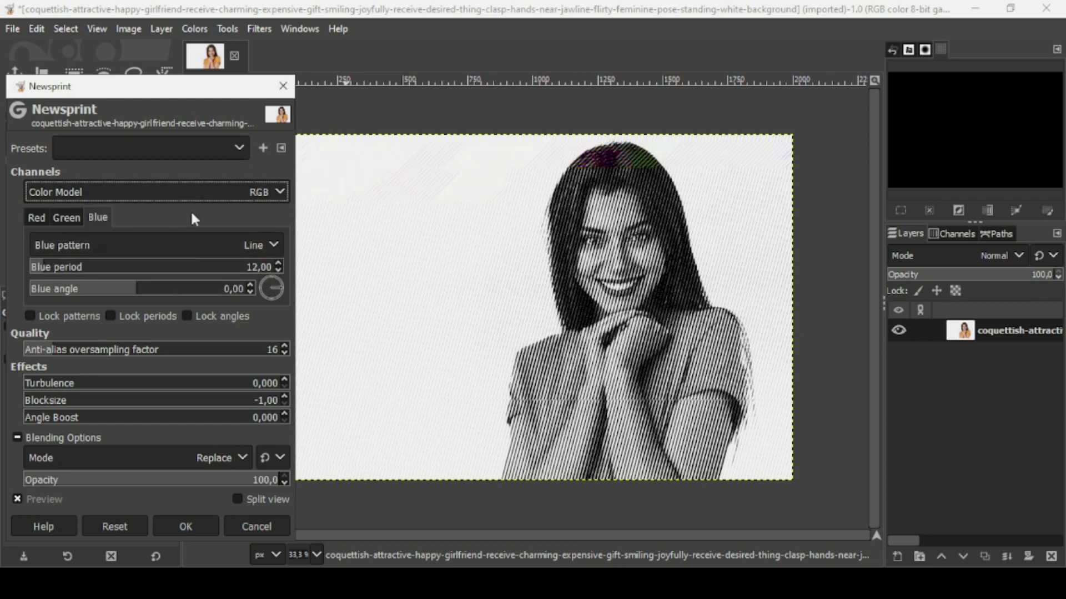
pyautogui.click(196, 194)
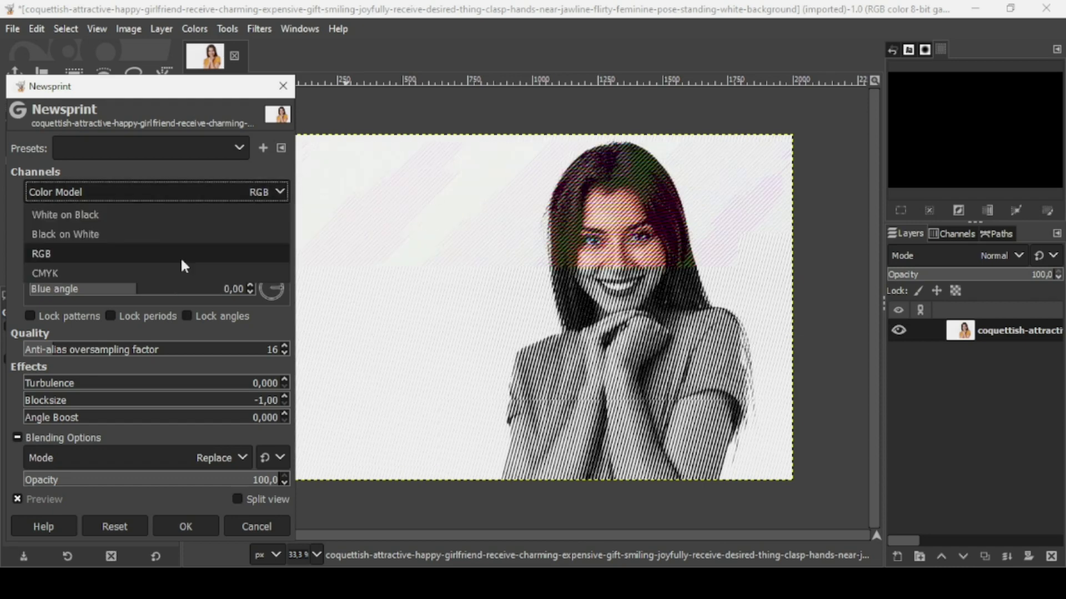
pyautogui.click(181, 257)
pyautogui.scroll(-1, 225, 194)
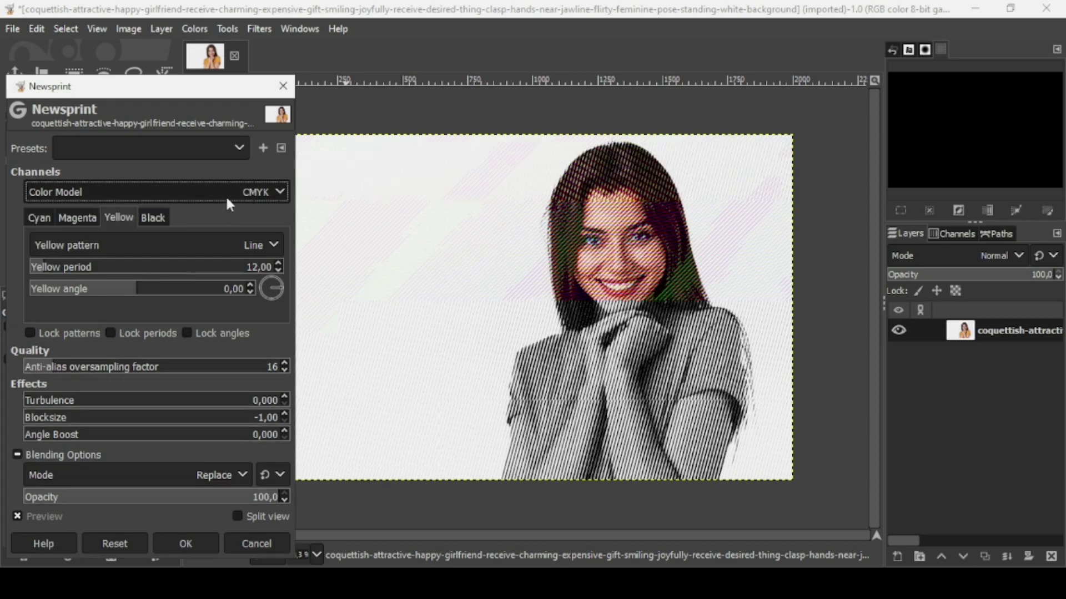
pyautogui.click(226, 195)
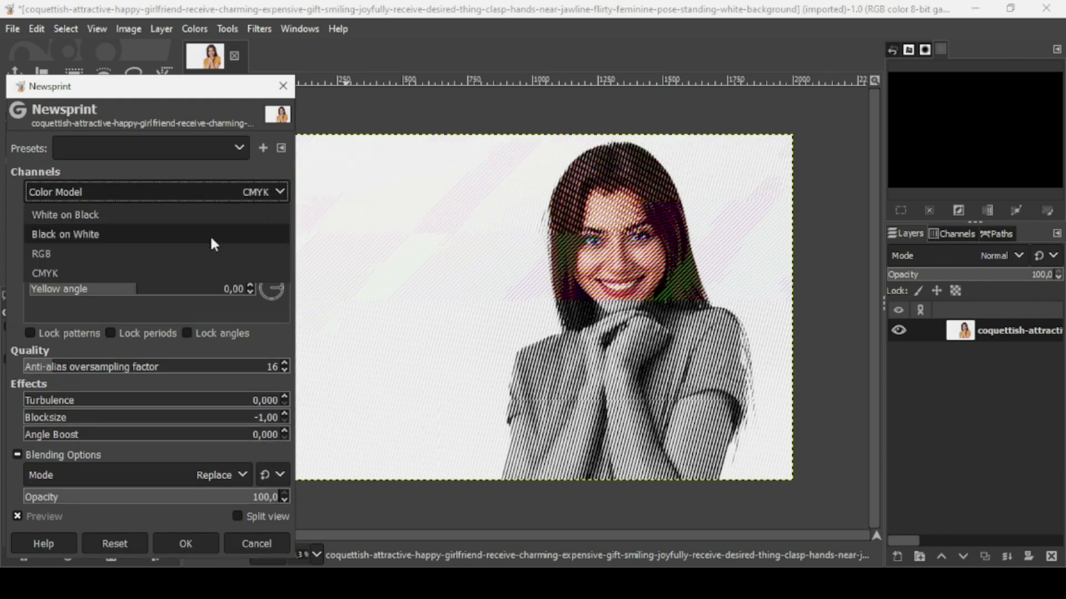
# - Set colour model to Black on White and, after trying Crossing Lines and PSSquare, choose Circle pattern
pyautogui.click(211, 236)
pyautogui.click(221, 245)
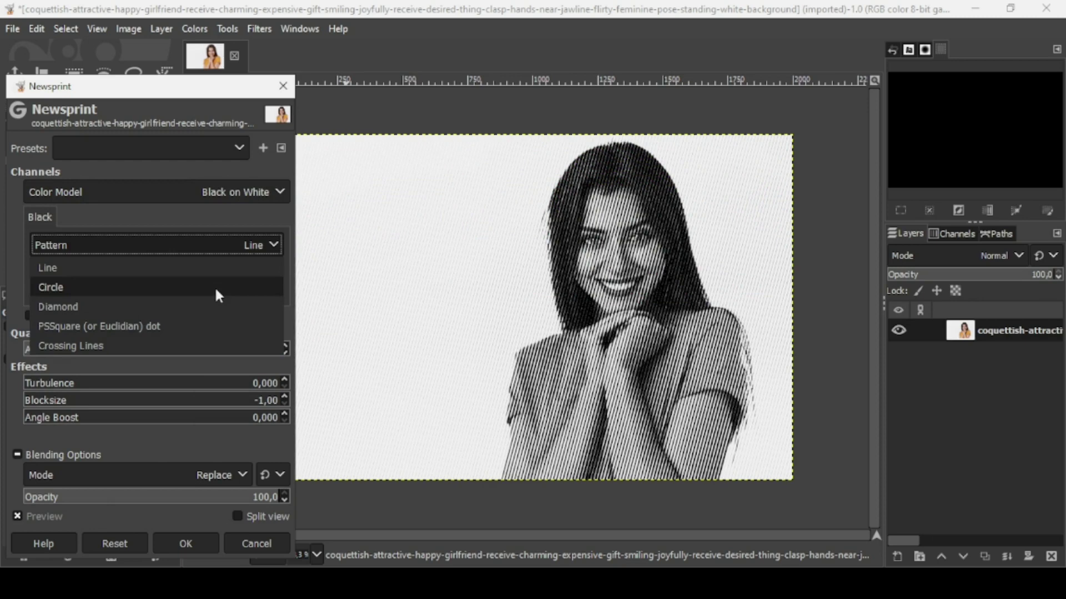
pyautogui.click(198, 343)
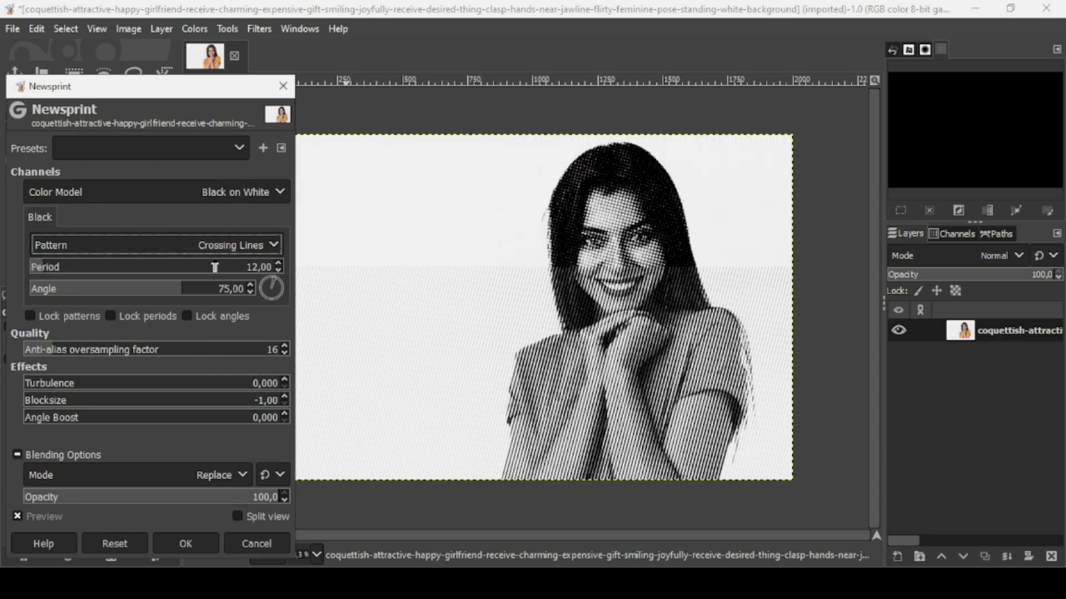
pyautogui.click(220, 250)
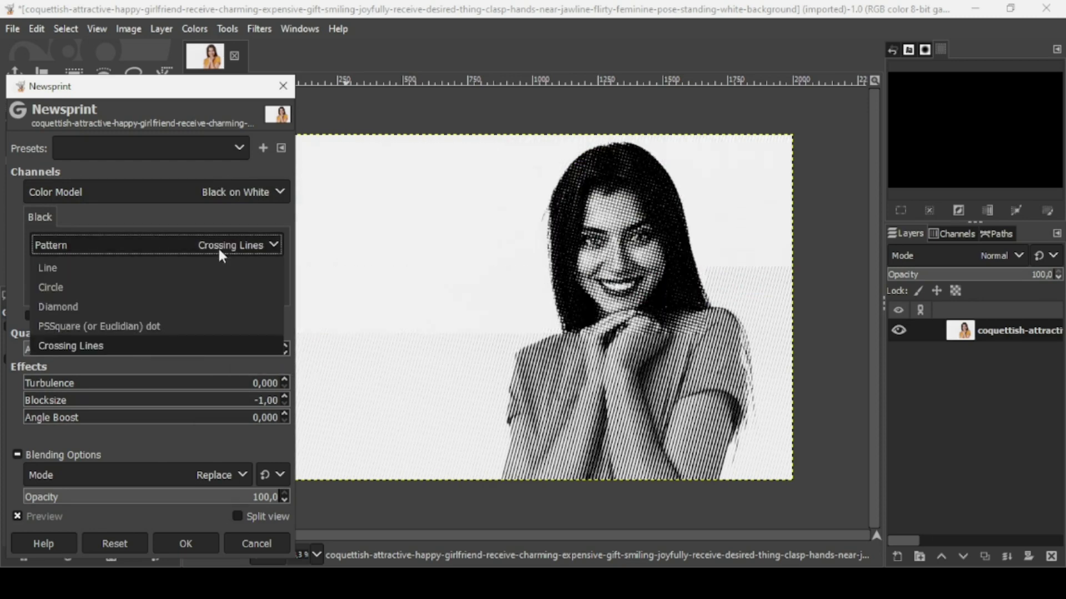
pyautogui.click(178, 321)
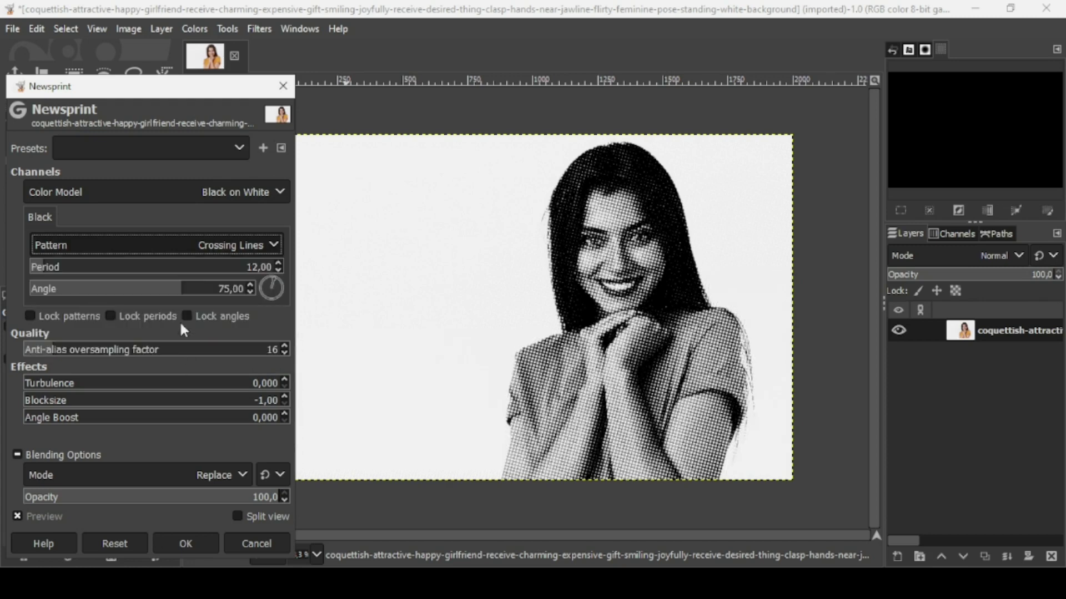
pyautogui.click(232, 250)
pyautogui.press('Escape')
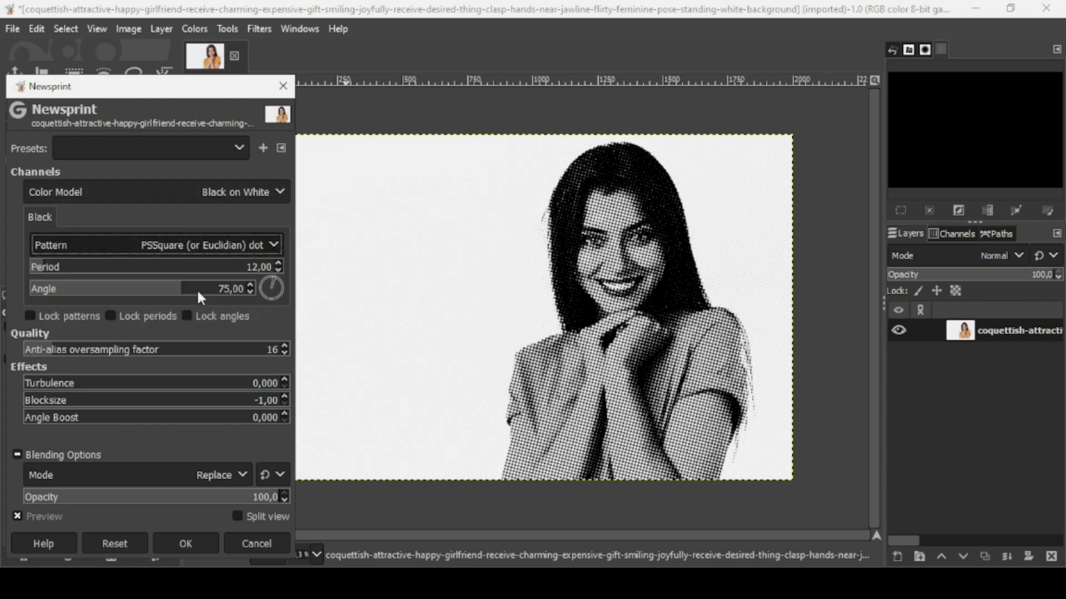
pyautogui.press('Up')
pyautogui.press('Up')
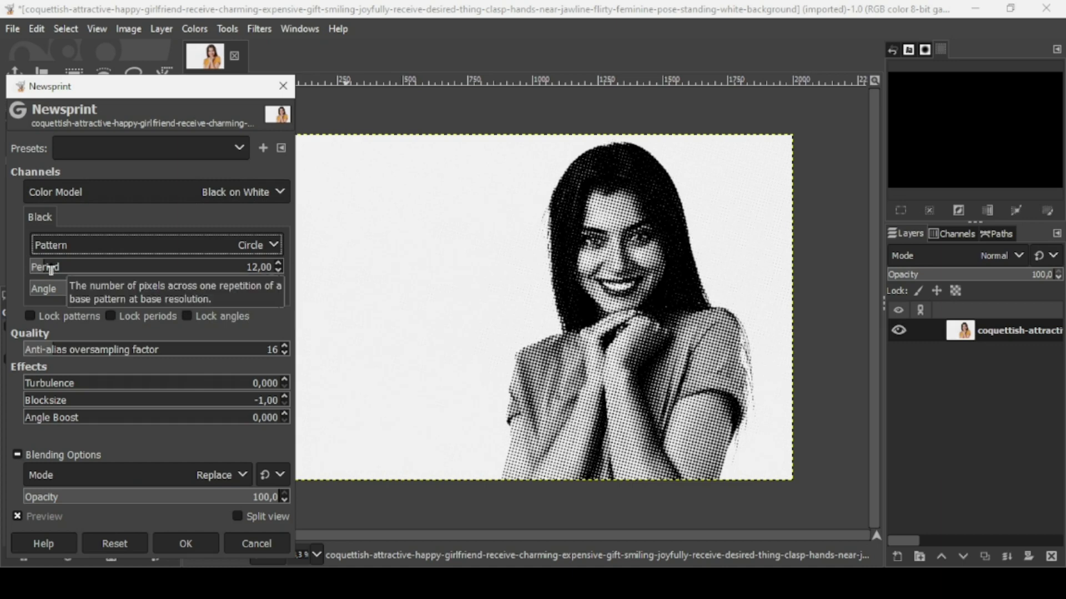
# - Adjust the halftone Period through 20,51, 8,33 and 12,82, ending at 10,90
pyautogui.click(55, 269)
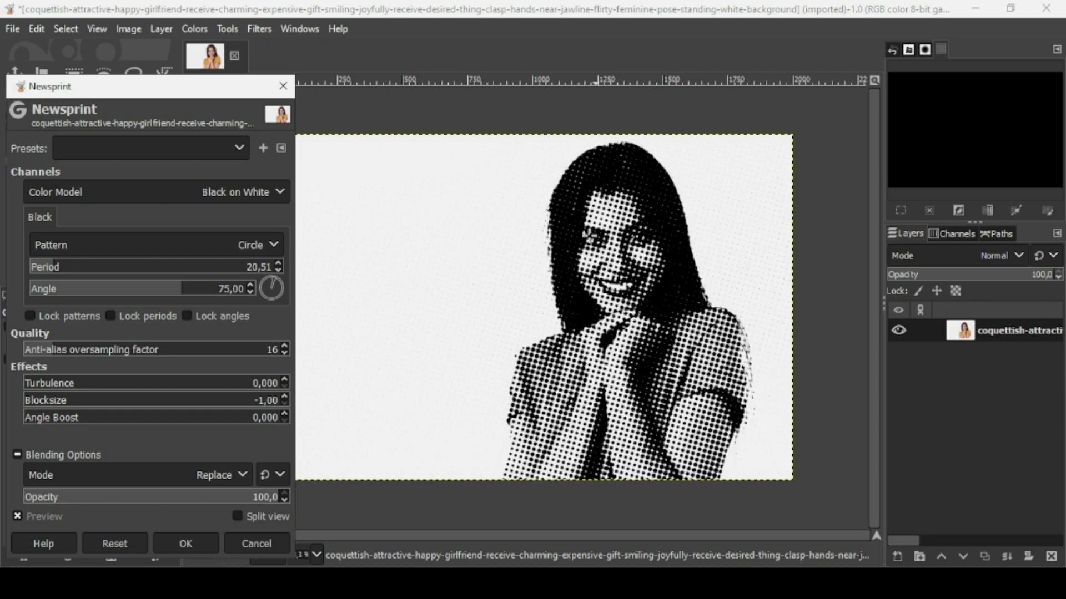
pyautogui.click(40, 274)
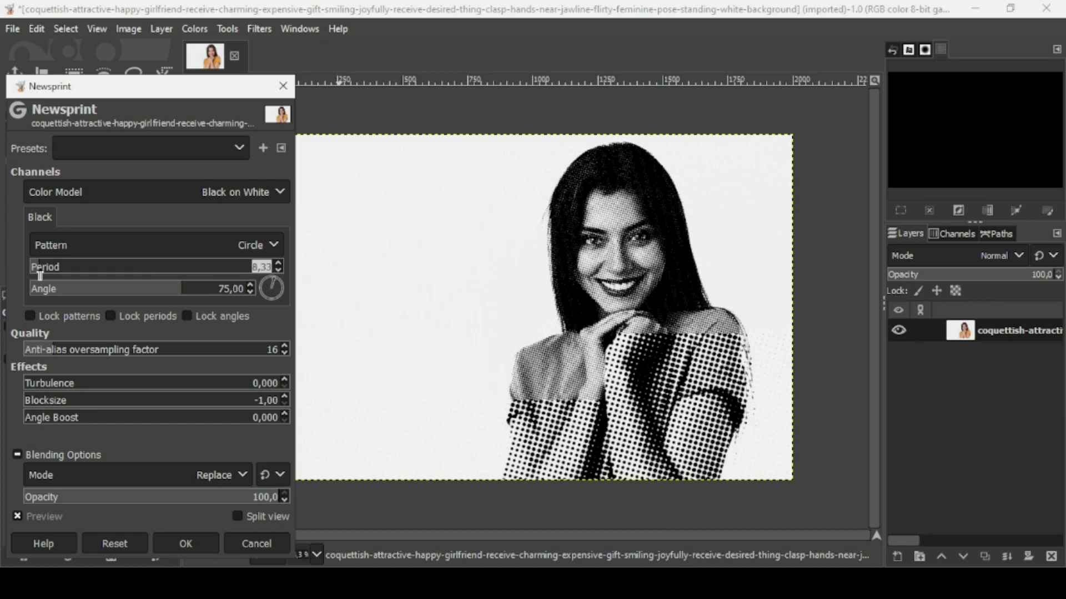
pyautogui.moveTo(40, 274); pyautogui.dragTo(43, 274)
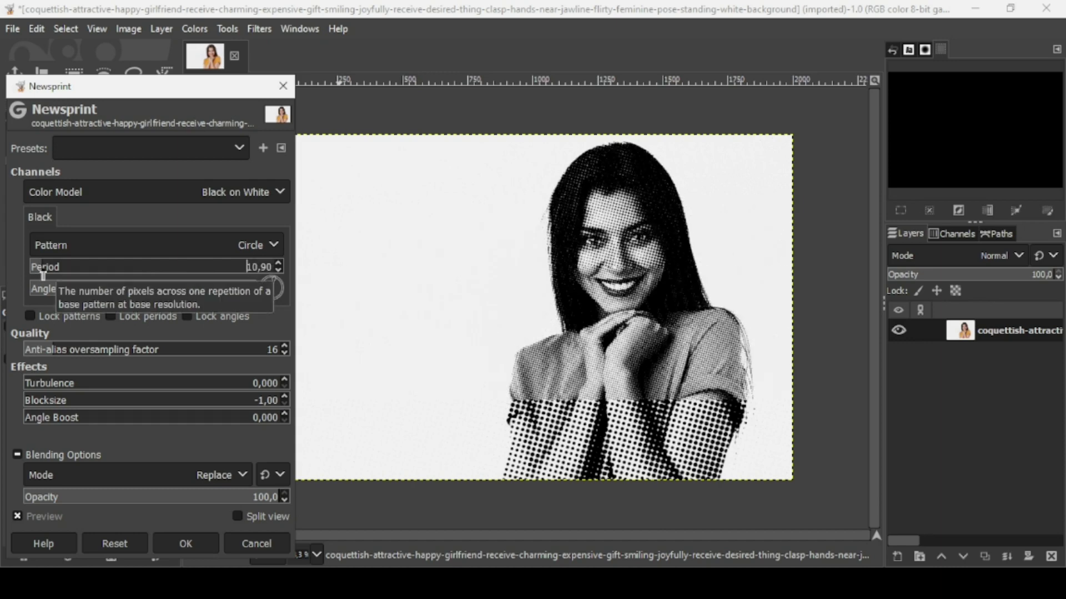
pyautogui.moveTo(43, 274); pyautogui.dragTo(46, 274)
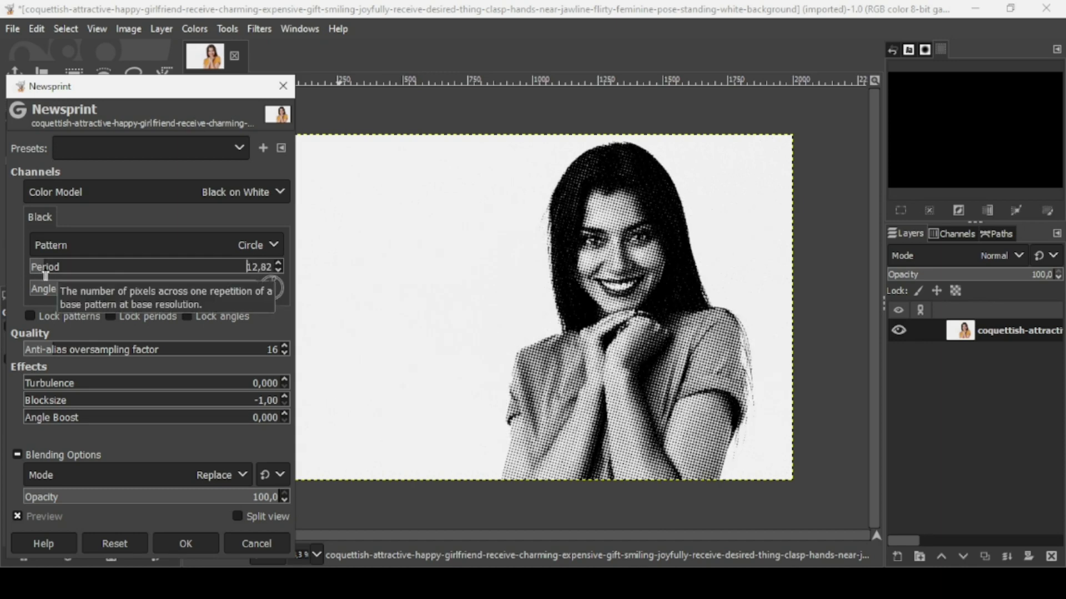
pyautogui.click(45, 274)
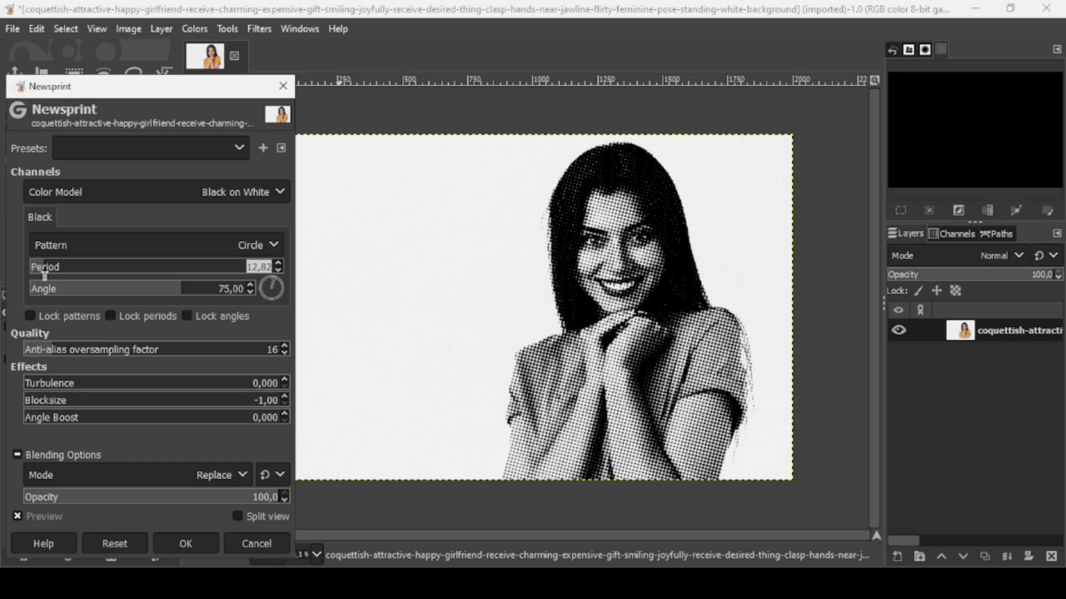
pyautogui.moveTo(44, 274); pyautogui.dragTo(43, 276)
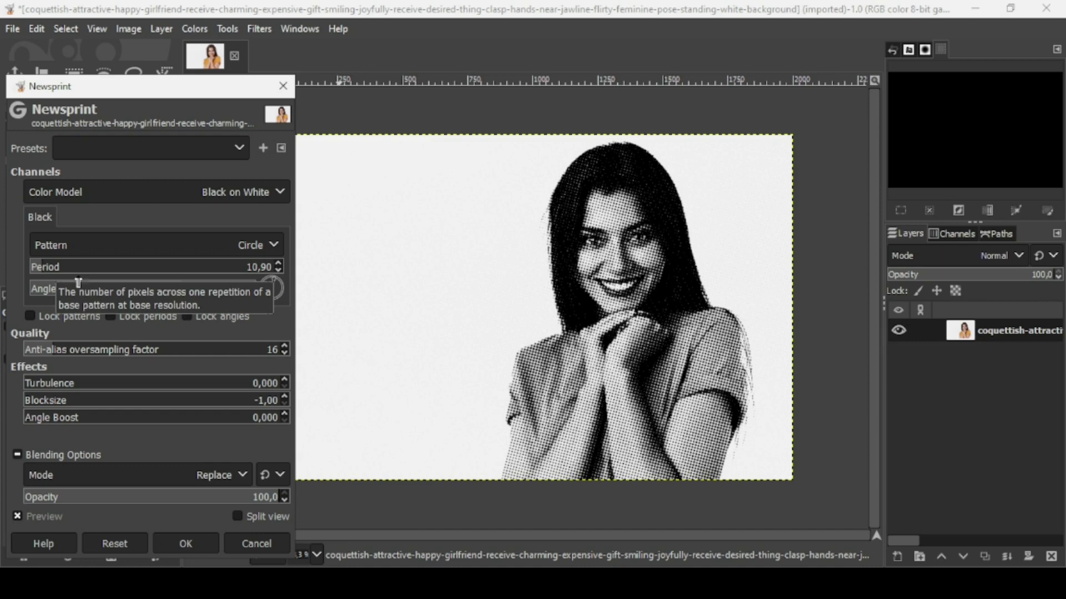
# - Set the halftone dot angle to 35,22 after trying -7,83 and 56,09
pyautogui.click(133, 292)
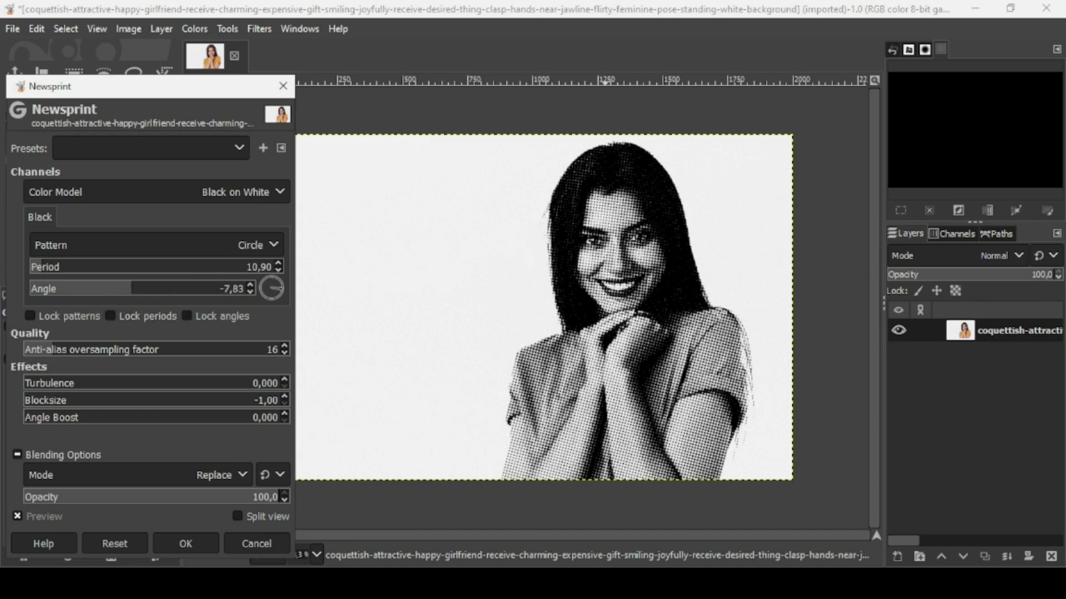
pyautogui.click(171, 293)
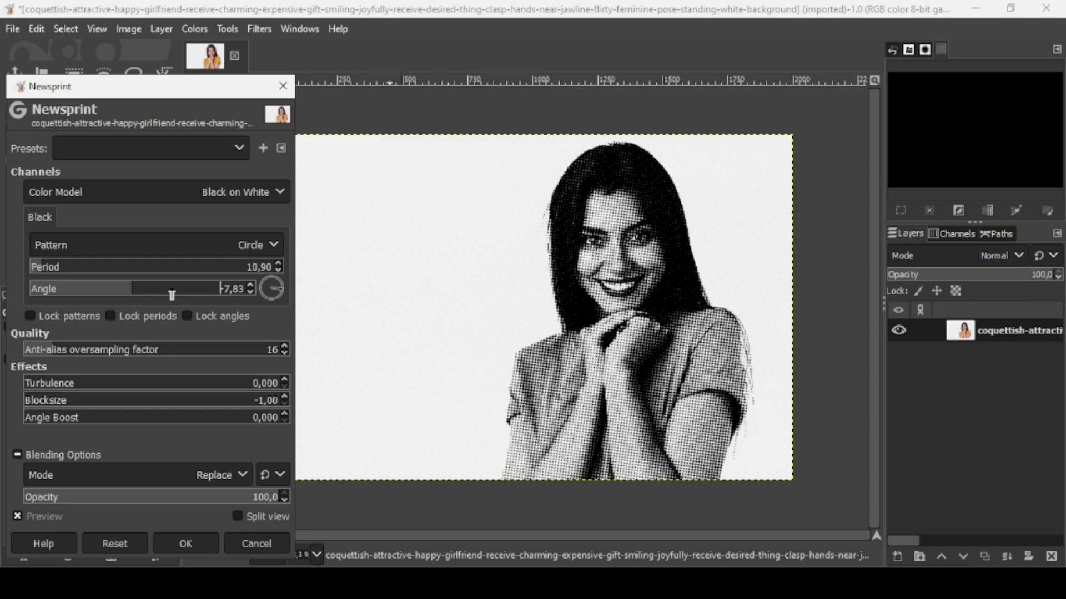
pyautogui.moveTo(171, 293); pyautogui.dragTo(157, 293)
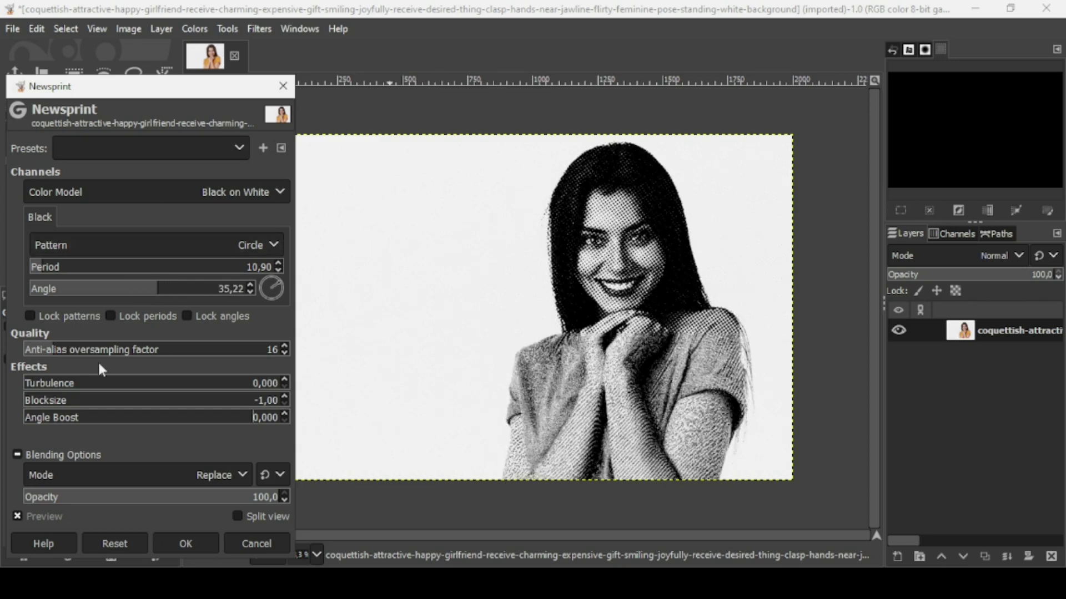
# - Set Turbulence to 0 and apply the Newsprint circle-dot halftone
pyautogui.moveTo(63, 383); pyautogui.dragTo(181, 384)
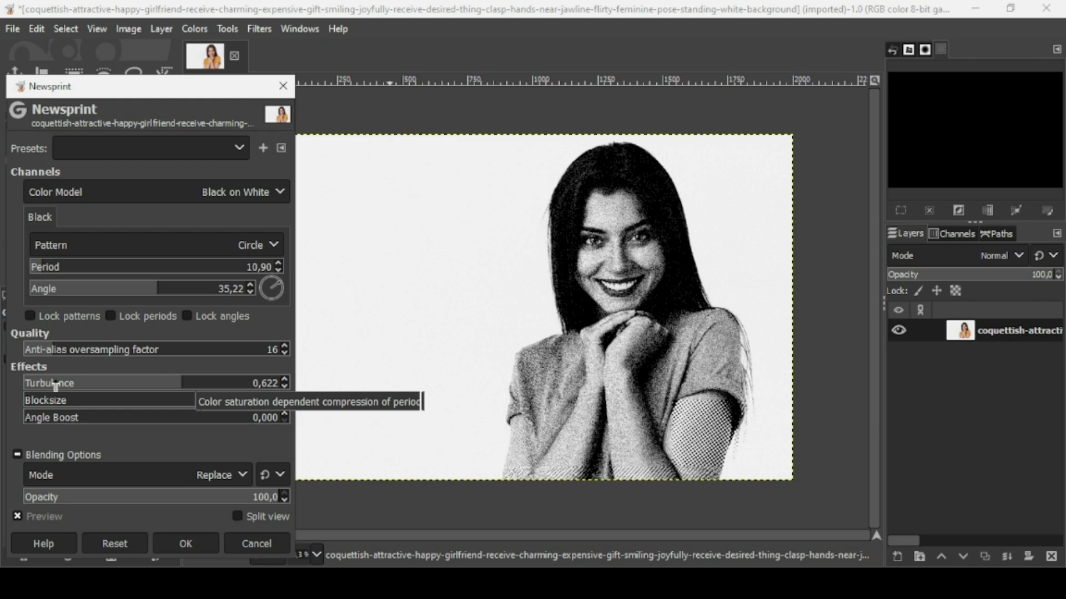
pyautogui.moveTo(56, 387); pyautogui.dragTo(25, 384)
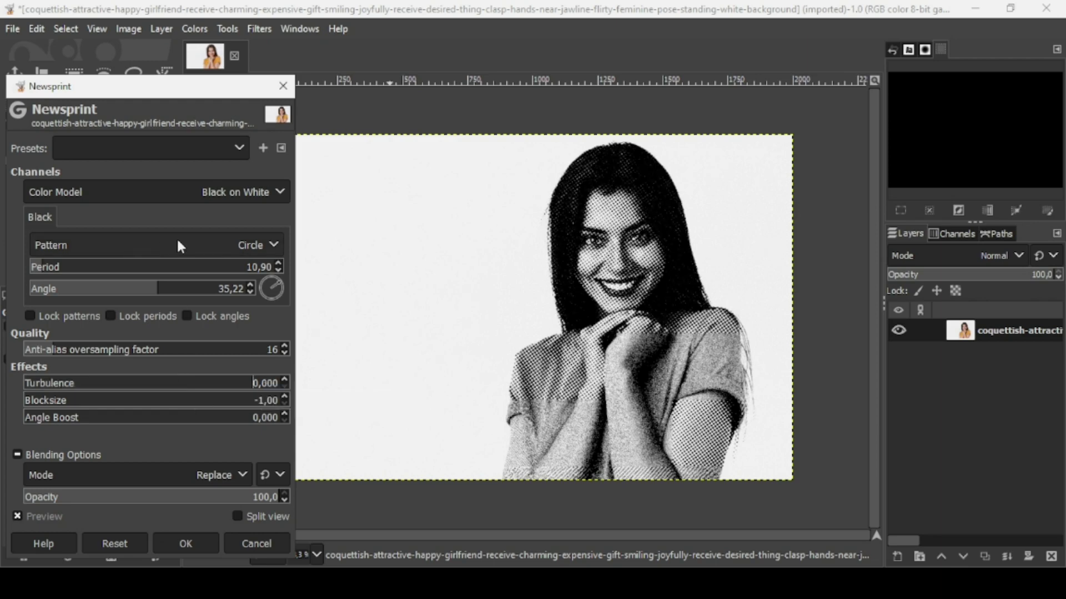
pyautogui.click(195, 544)
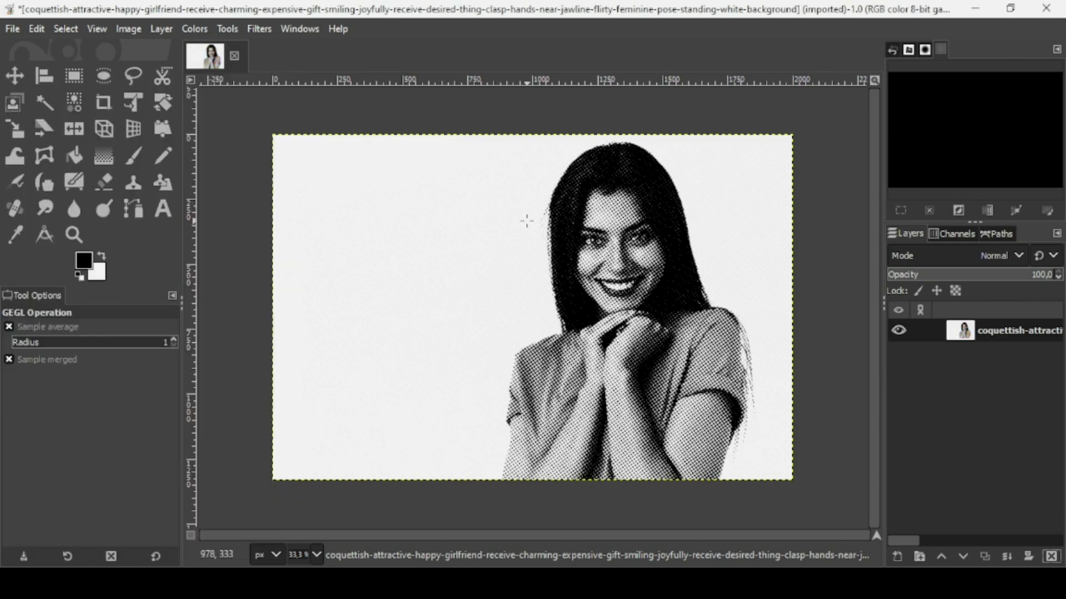
# - Apply Layer > Transparency > Color to Alpha with white as the colour
pyautogui.click(159, 30)
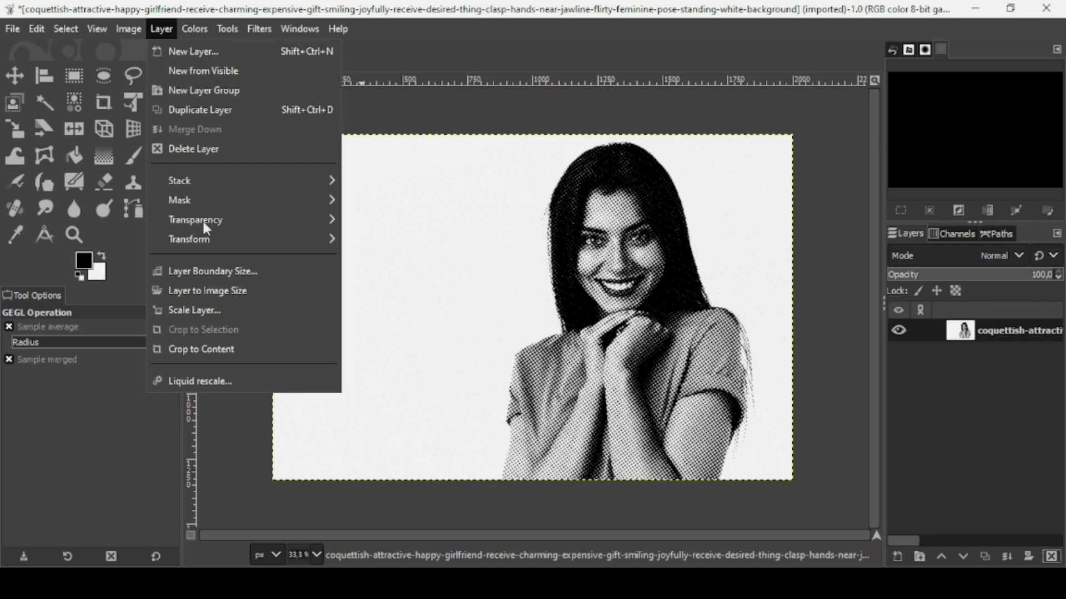
pyautogui.moveTo(203, 223)
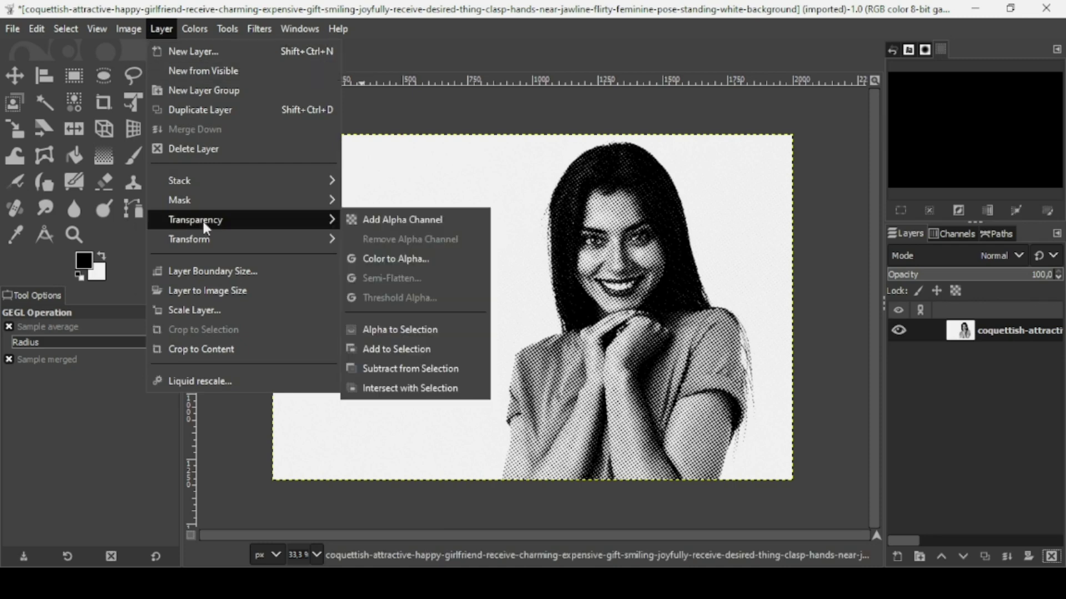
pyautogui.click(435, 258)
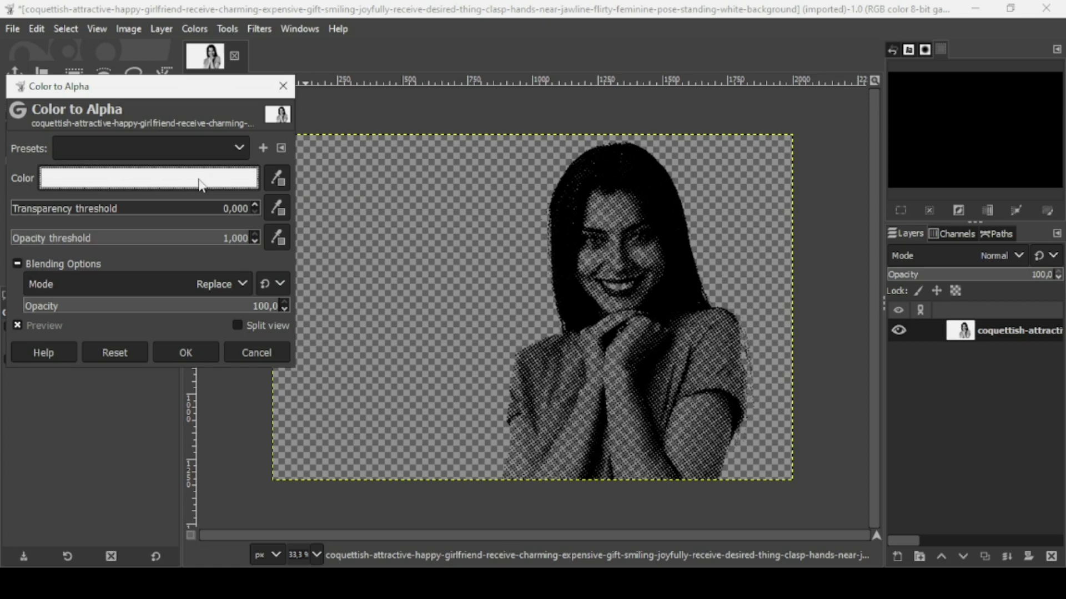
pyautogui.click(204, 354)
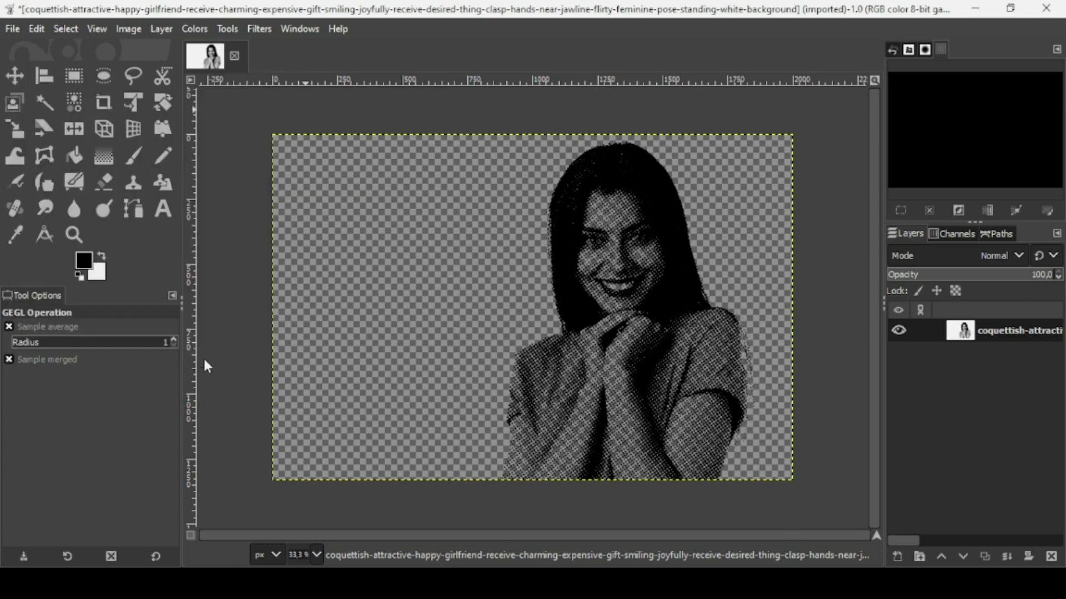
# - Create a transparent-fill layer and lower it beneath the halftone portrait layer
pyautogui.click(898, 552)
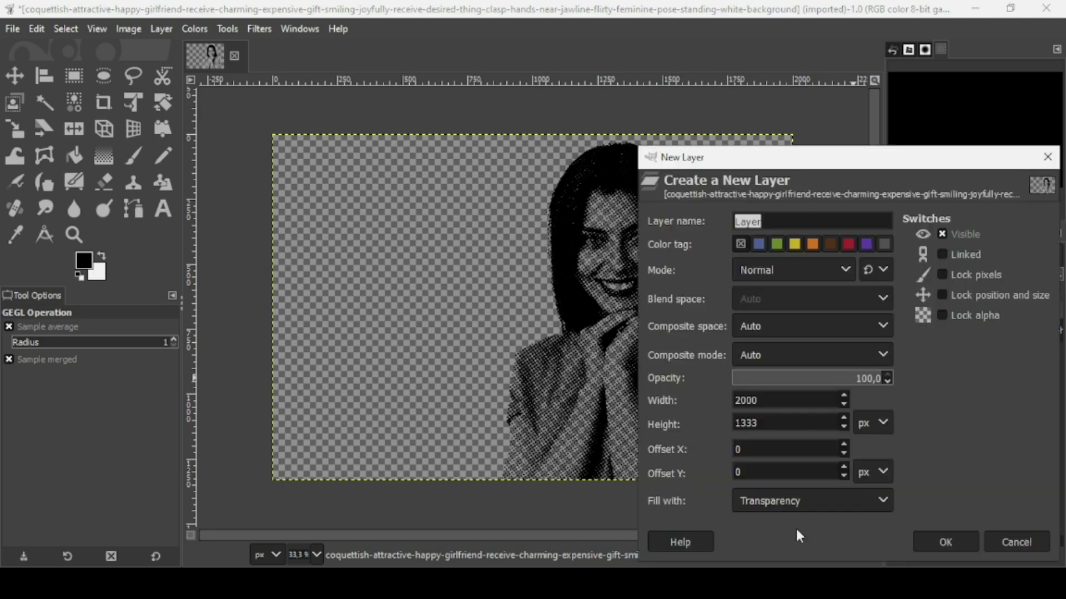
pyautogui.click(947, 536)
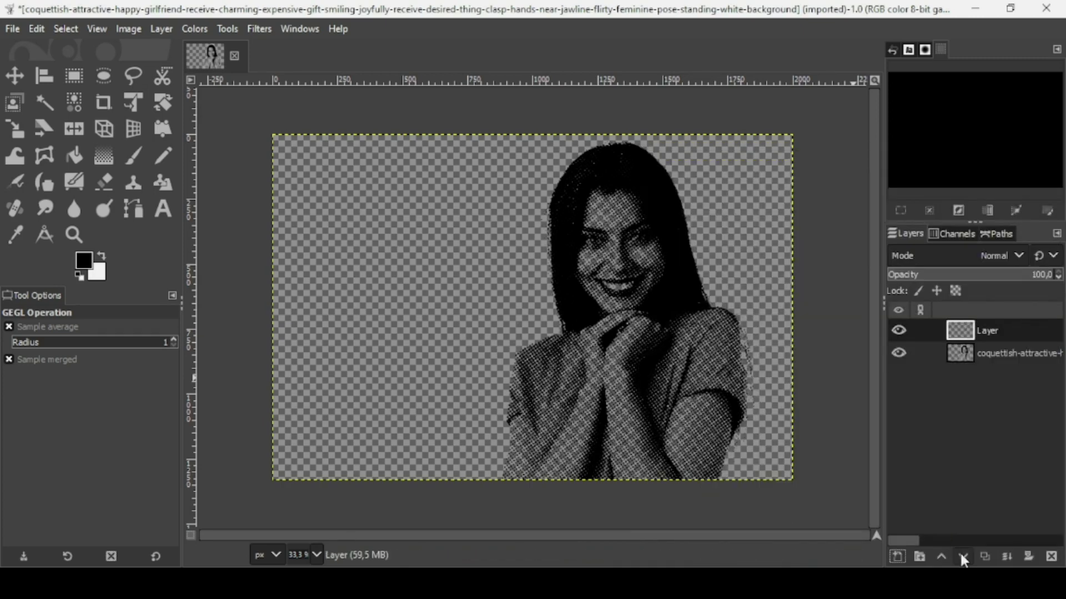
pyautogui.click(961, 553)
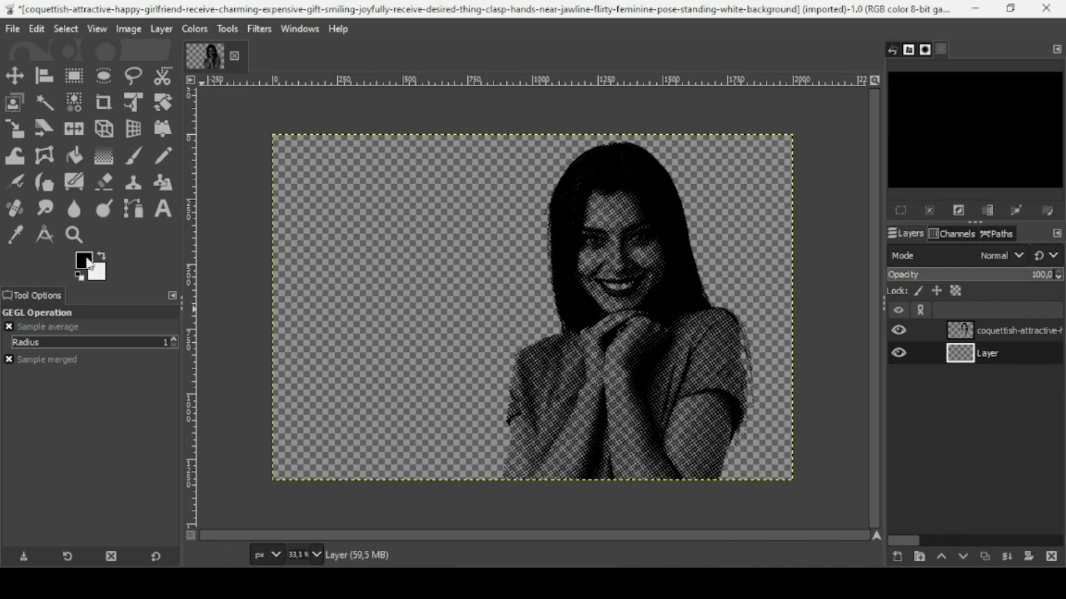
pyautogui.click(88, 261)
# - Set the foreground colour to yellow edcc23 and drag it onto the canvas to fill the bottom layer
pyautogui.click(193, 271)
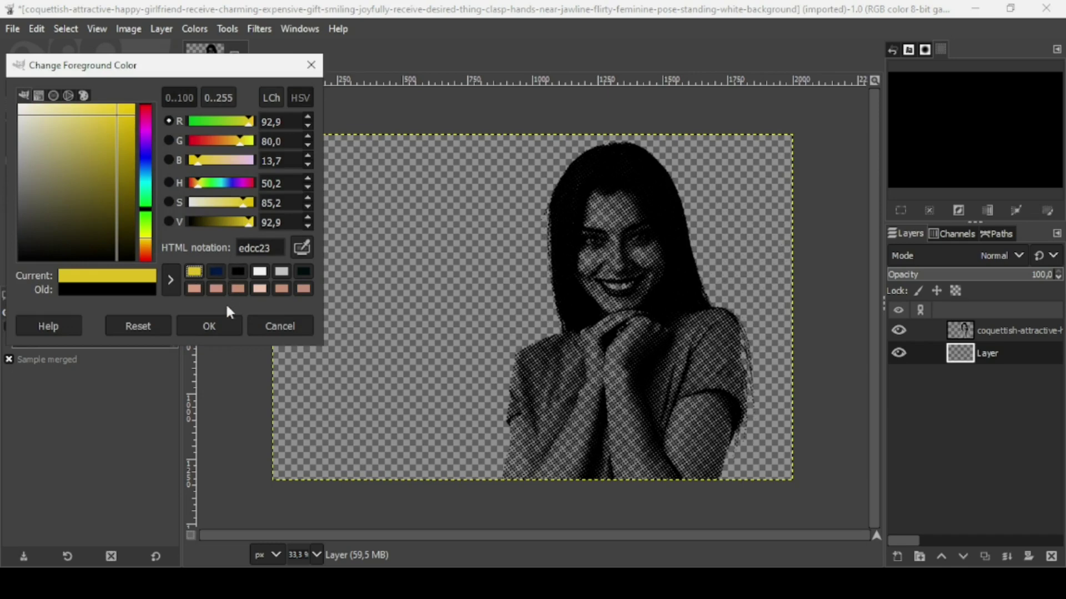
pyautogui.click(223, 320)
pyautogui.moveTo(86, 261); pyautogui.dragTo(475, 302)
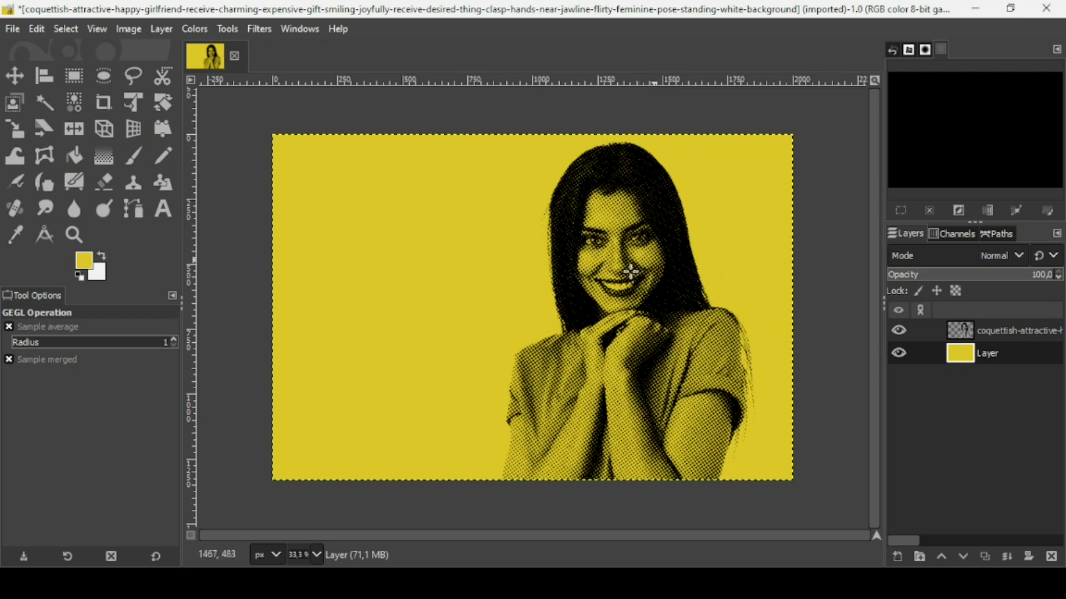
# - Turn the portrait layer's alpha into a selection of its halftone dots
pyautogui.click(965, 333)
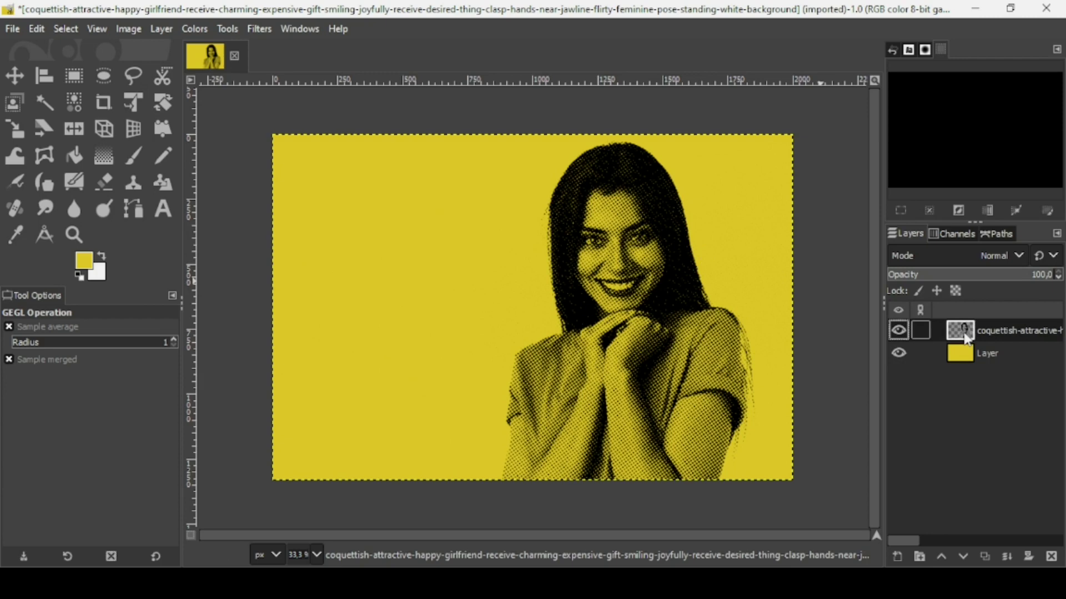
pyautogui.rightClick(968, 340)
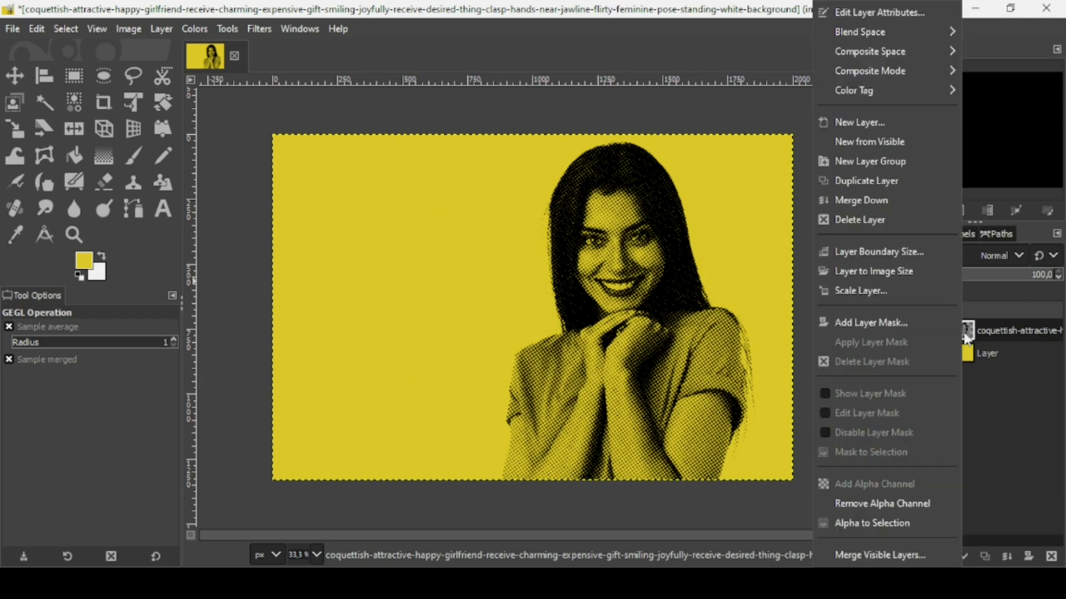
pyautogui.click(922, 524)
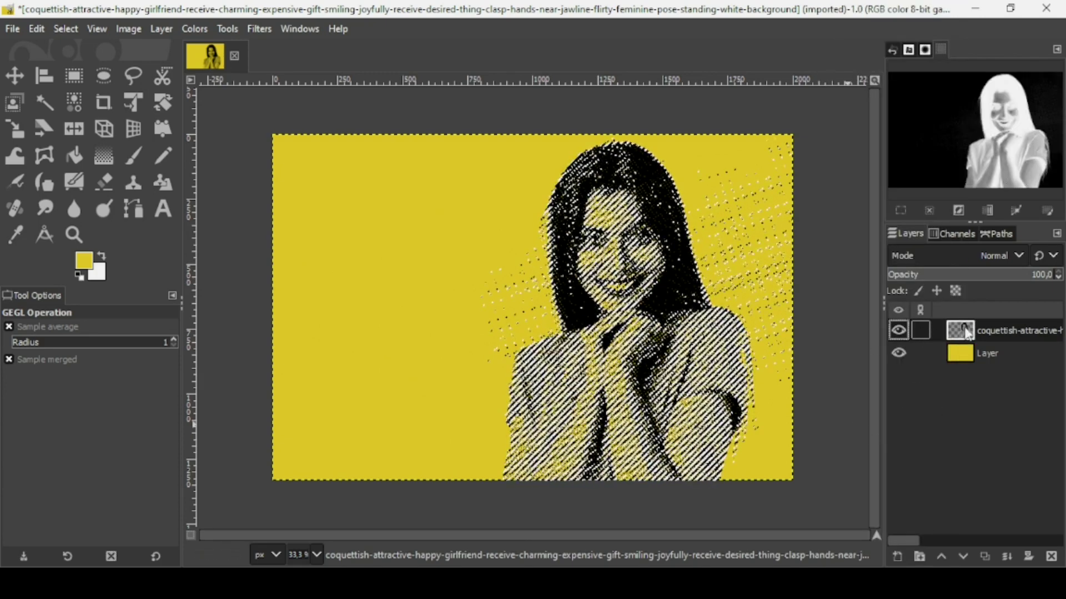
# - Hide the portrait layer and add a new transparent Layer #1 at the top
pyautogui.click(898, 331)
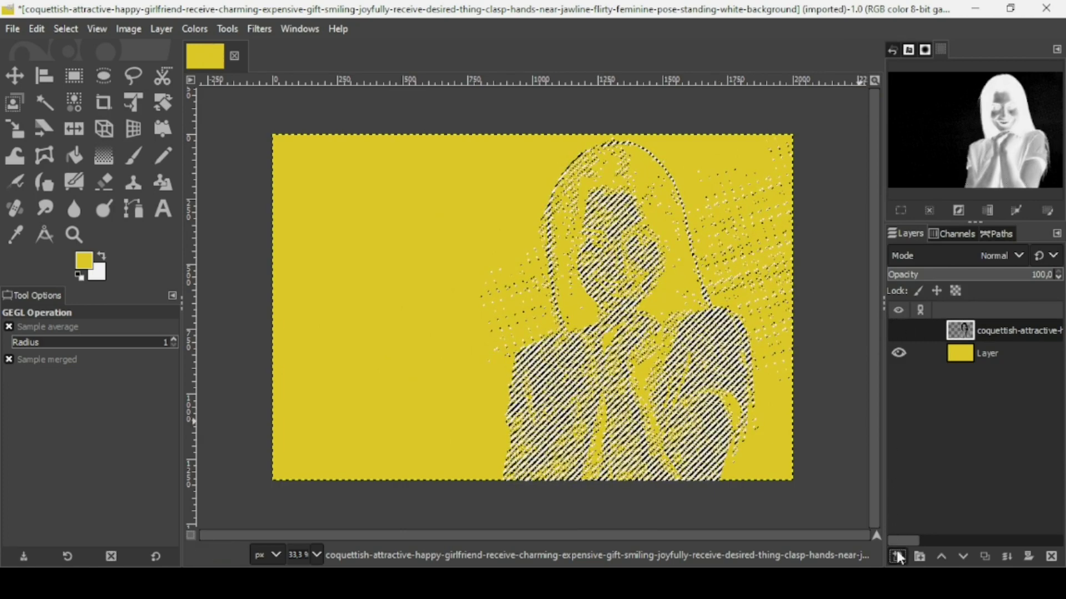
pyautogui.click(899, 557)
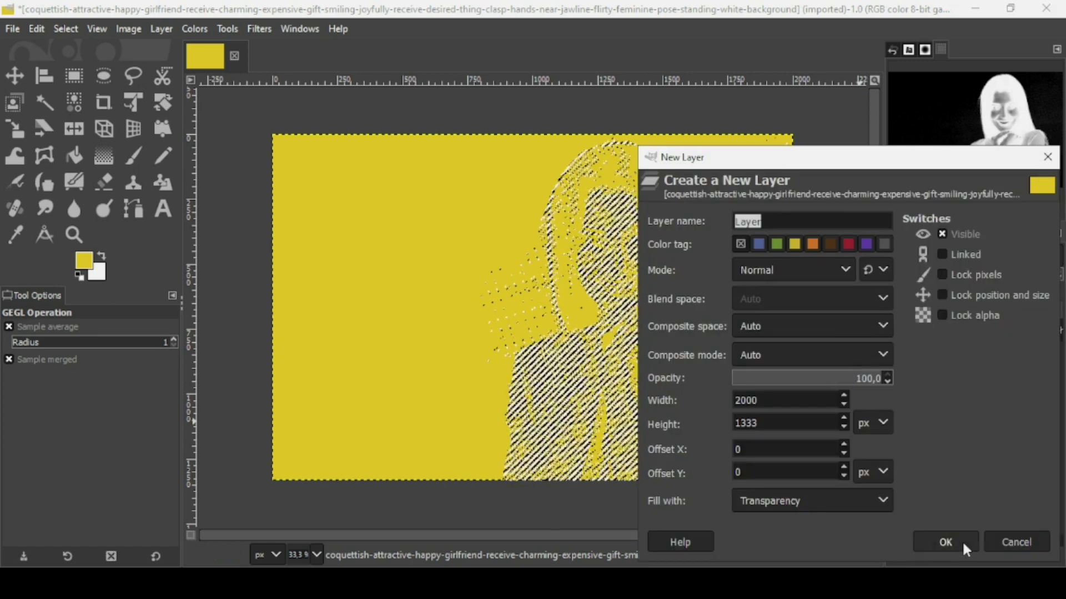
pyautogui.click(963, 545)
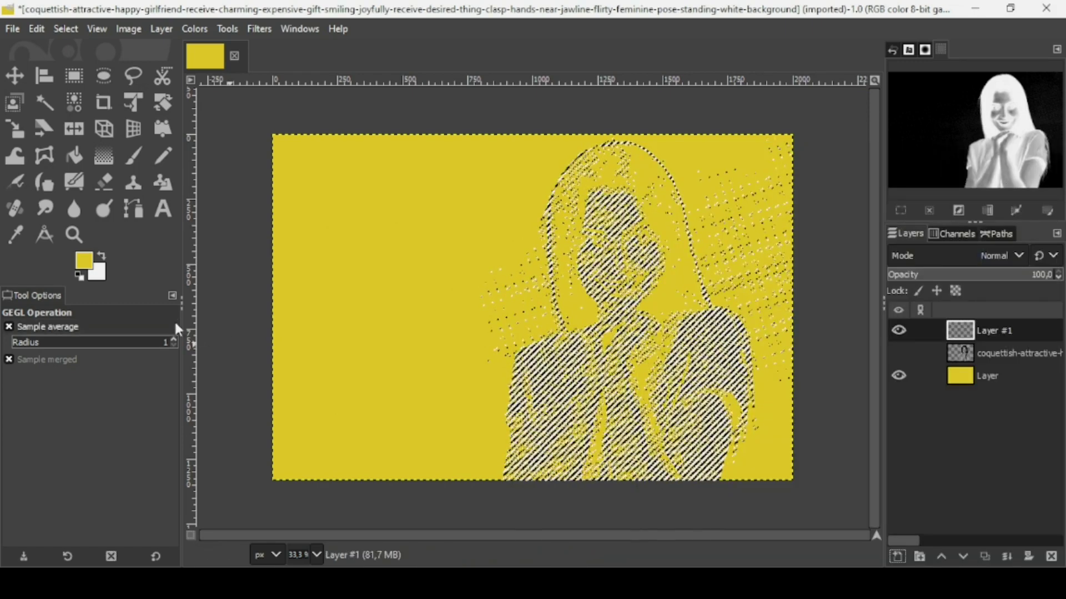
# - Set the background colour to dark navy 021b47
pyautogui.click(102, 275)
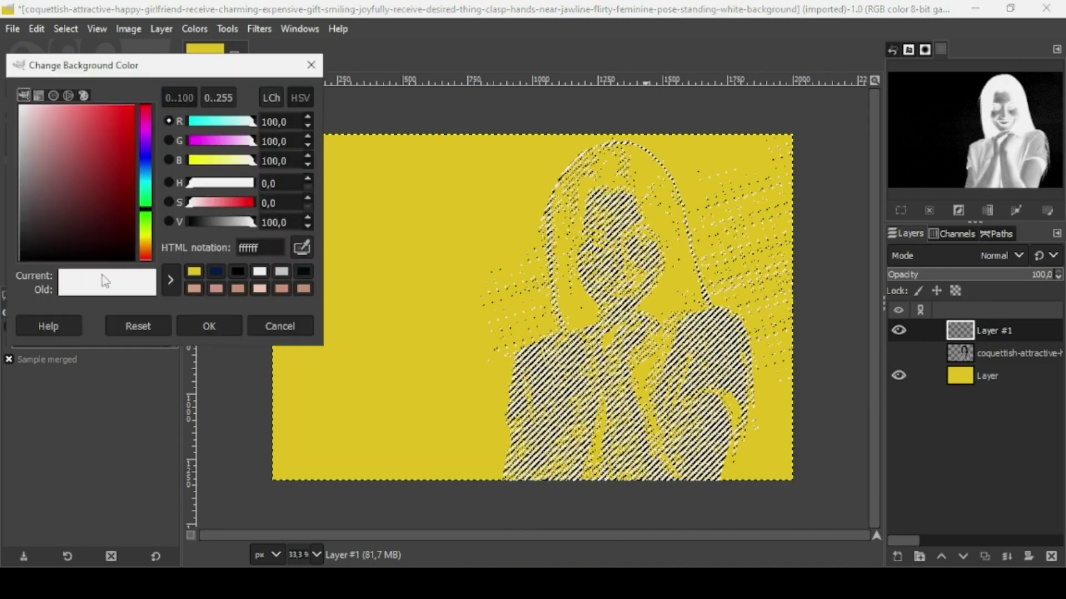
pyautogui.click(216, 271)
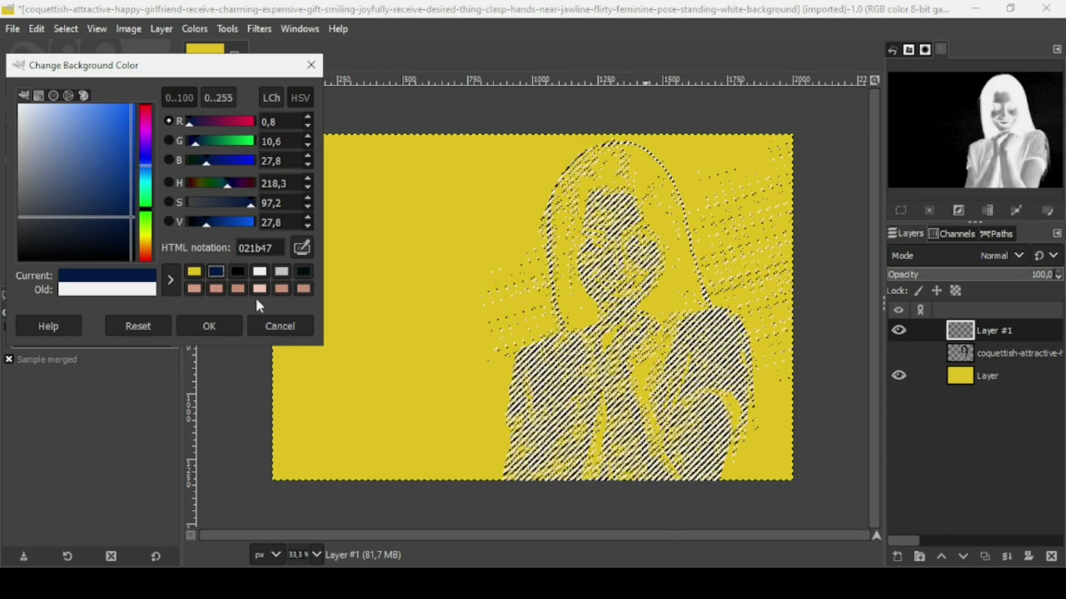
pyautogui.click(227, 327)
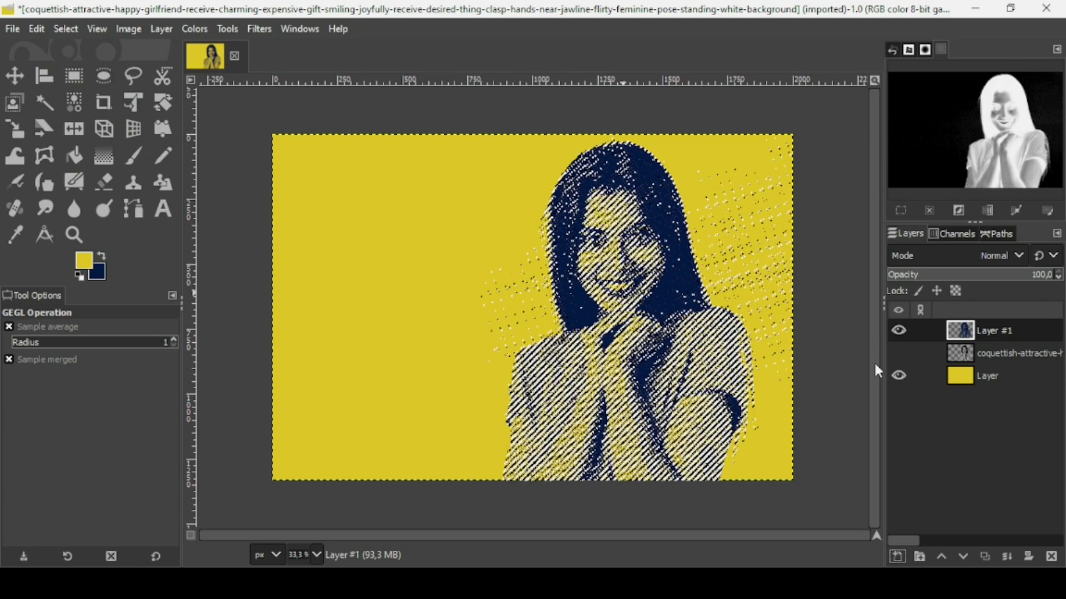
# - Clear the selection with Select > None
pyautogui.click(69, 31)
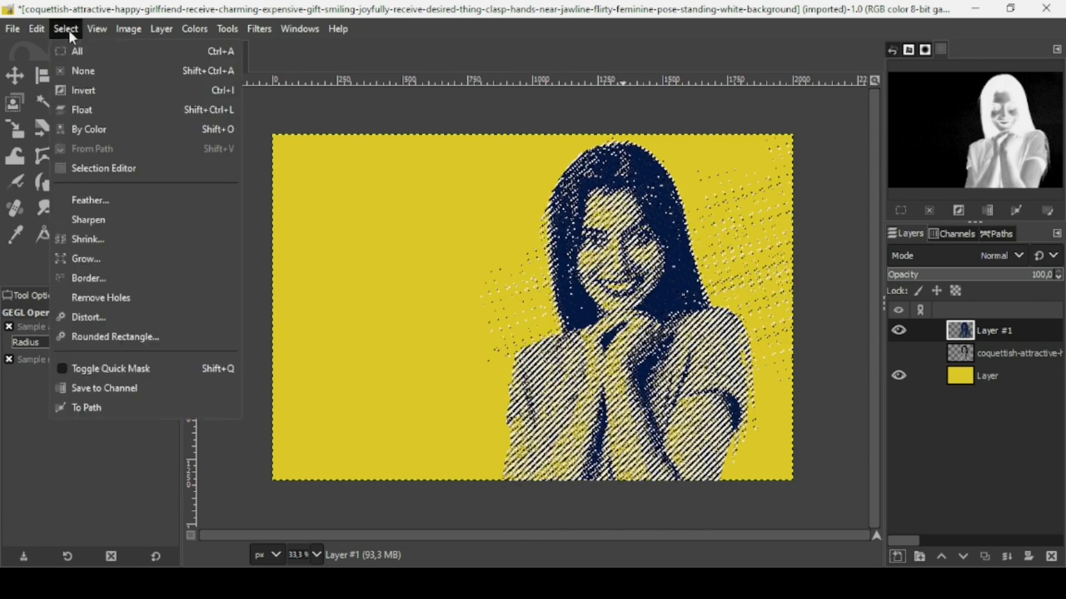
pyautogui.click(69, 31)
pyautogui.click(68, 31)
pyautogui.click(75, 71)
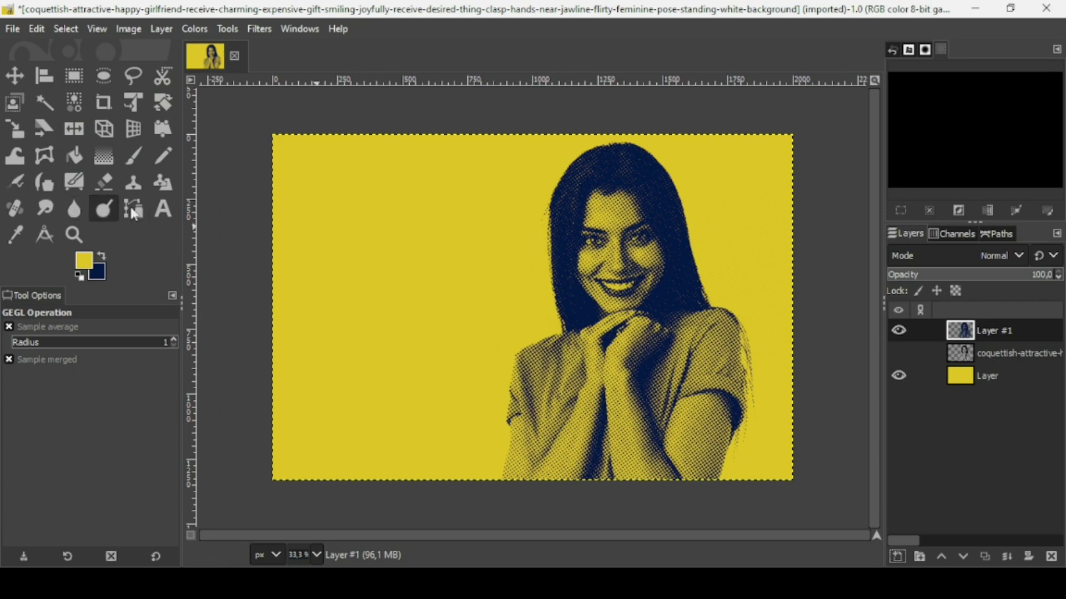
# - Set the Text tool to Anton, 250 px, yellow, and start a text box near the upper left
pyautogui.click(165, 209)
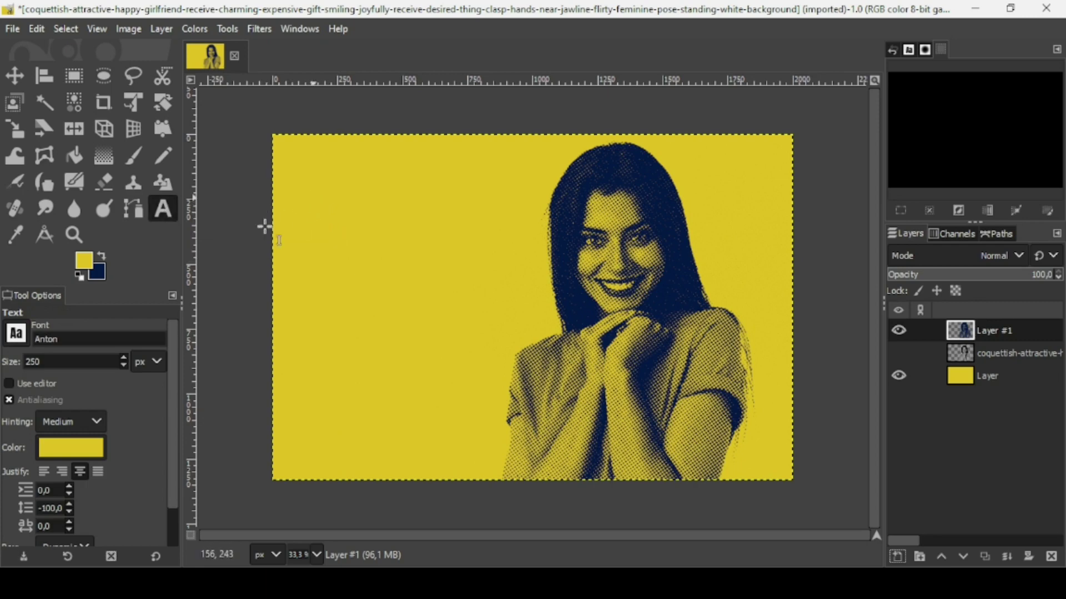
pyautogui.click(301, 187)
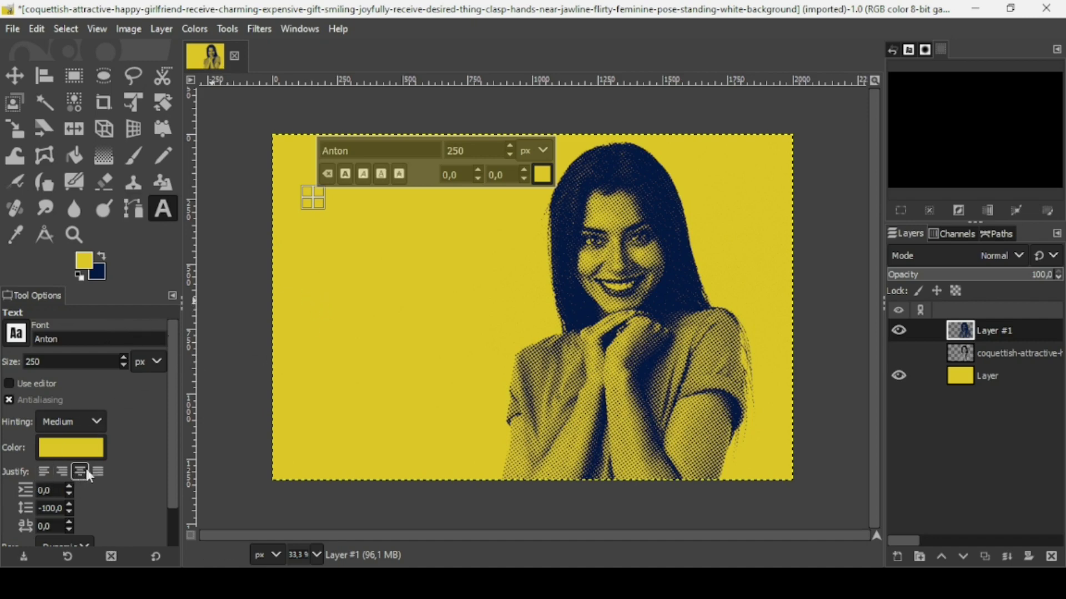
pyautogui.moveTo(174, 427); pyautogui.dragTo(170, 474)
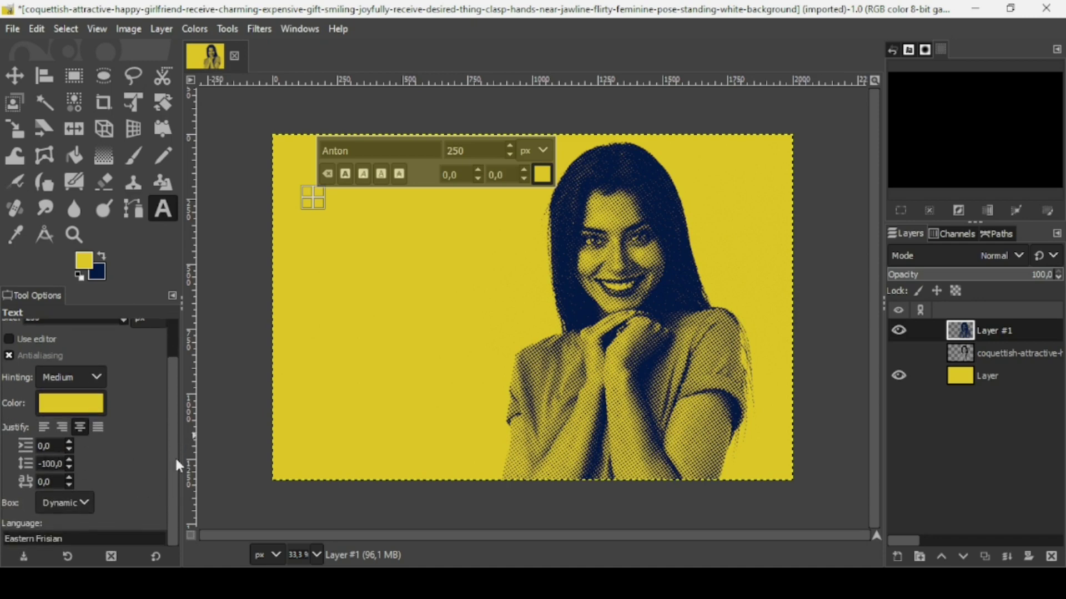
pyautogui.moveTo(175, 457); pyautogui.dragTo(175, 384)
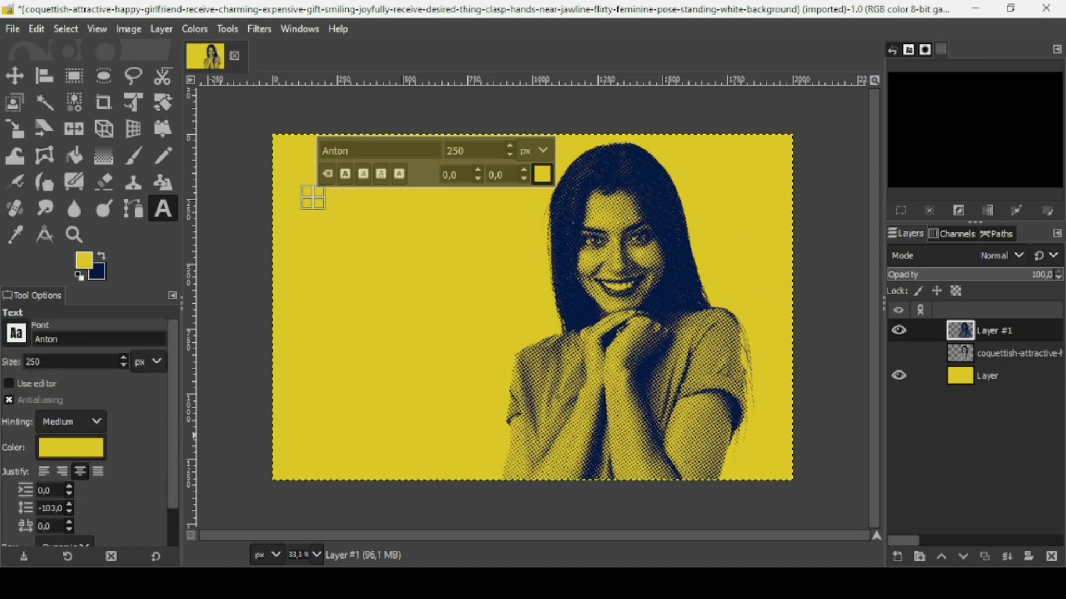
pyautogui.click(315, 218)
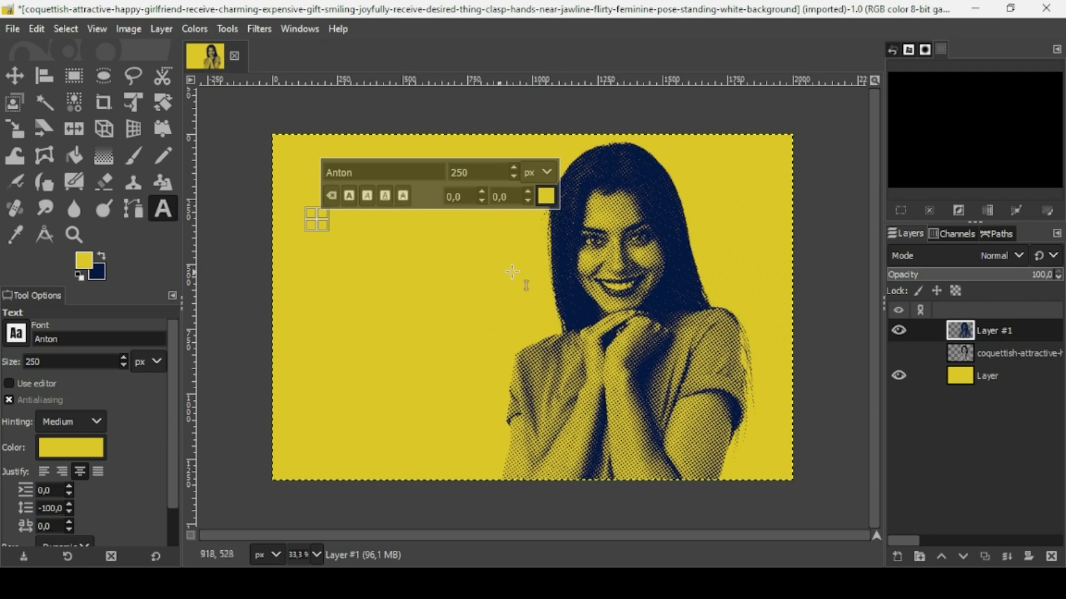
# - Type 'HALFTONE' and 'EFFECT' on two lines, briefly hiding the yellow background to check the text
pyautogui.write('H')
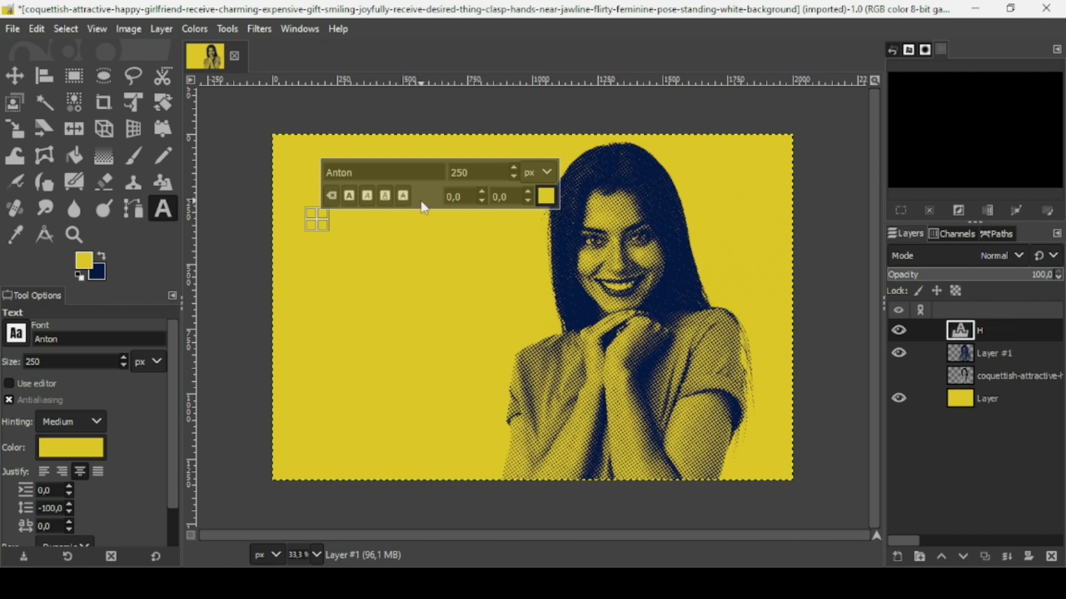
pyautogui.write('ALFTONE')
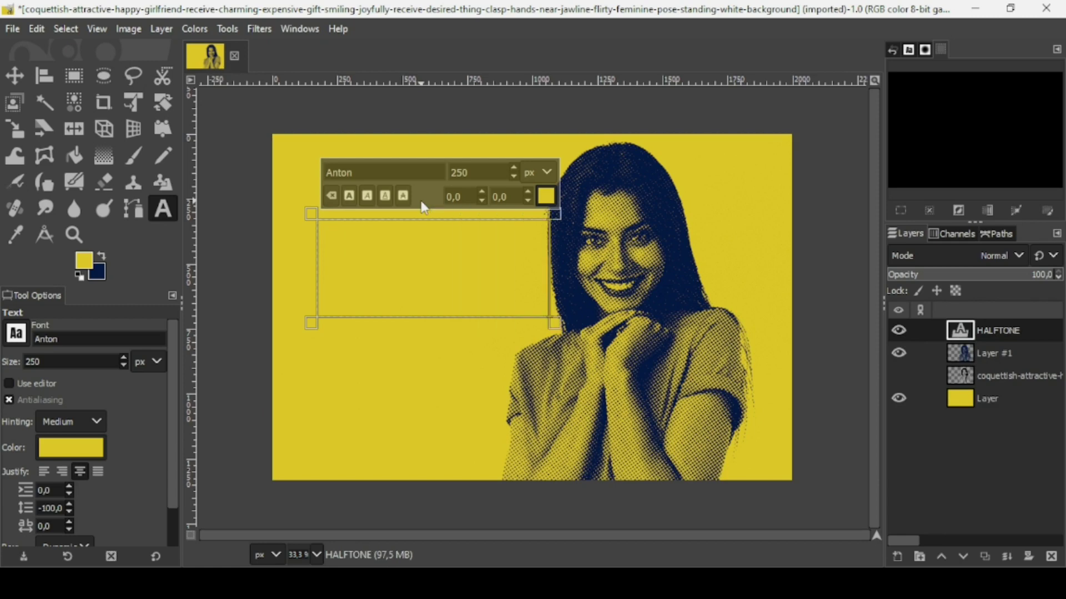
pyautogui.press('Return')
pyautogui.write('EFFECT')
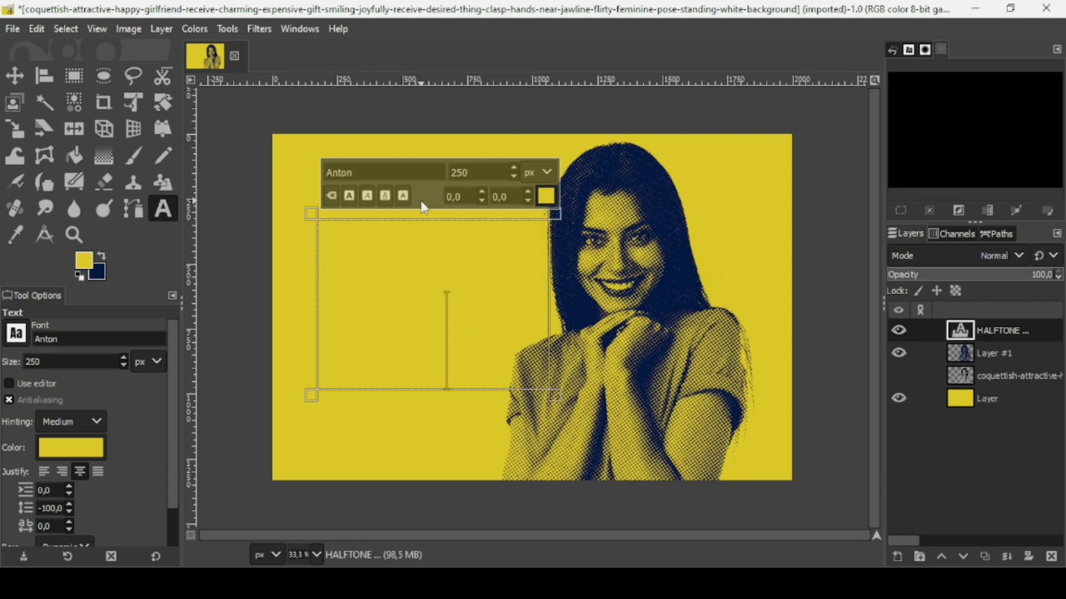
pyautogui.click(890, 399)
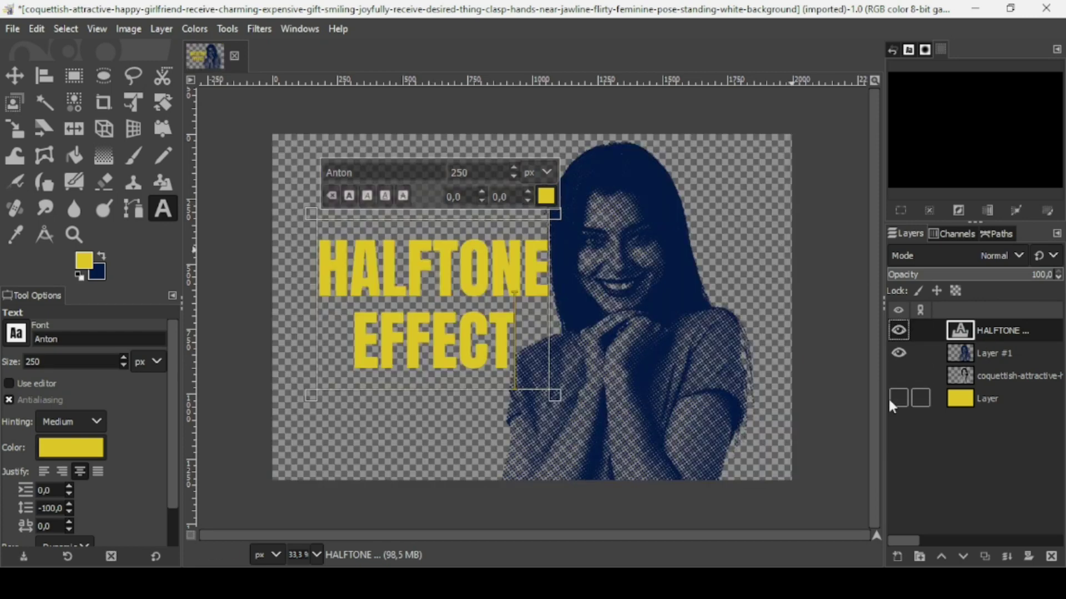
pyautogui.click(889, 398)
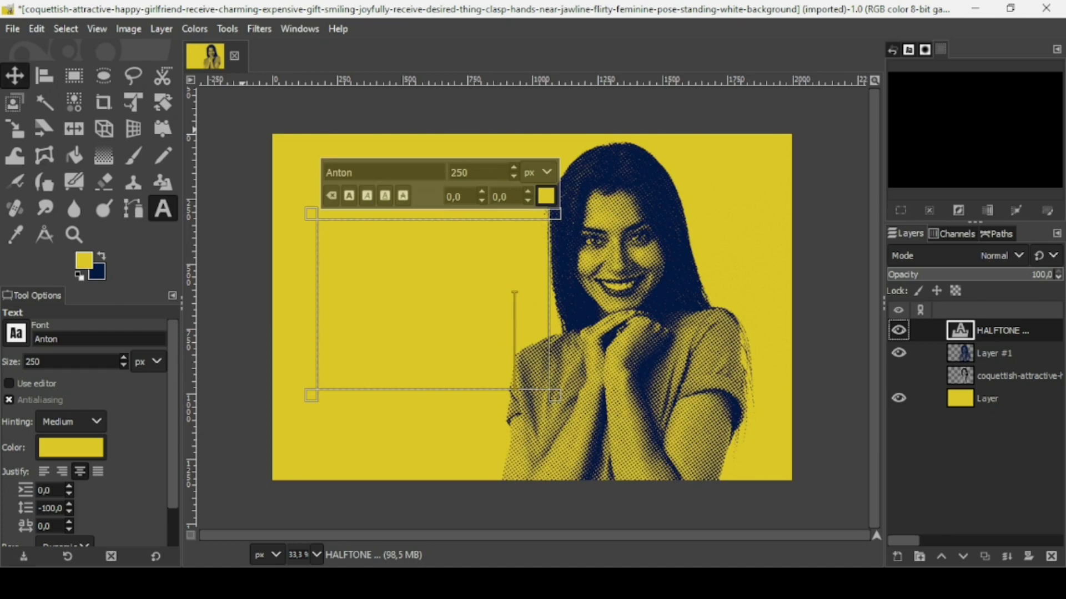
pyautogui.click(14, 75)
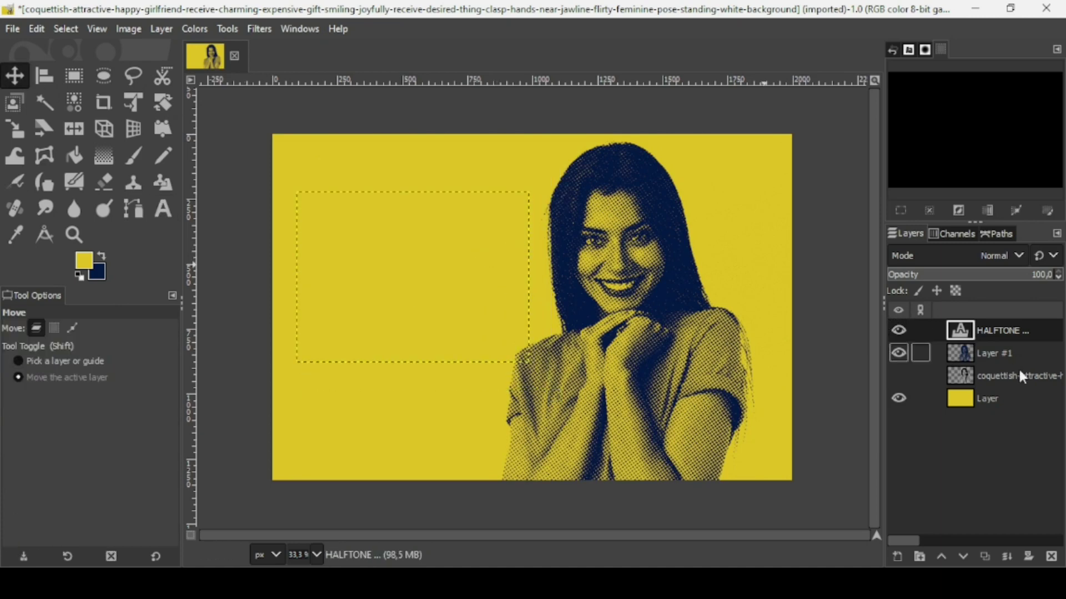
# - Shift the text layer about 12 px left and 30 px up with the background temporarily hidden
pyautogui.click(899, 398)
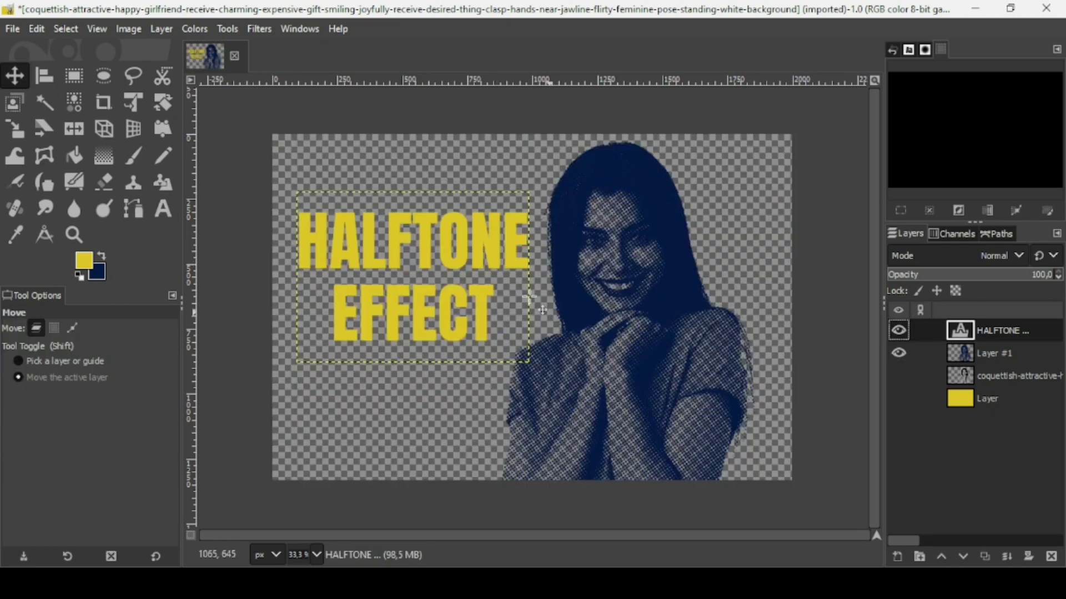
pyautogui.moveTo(480, 258); pyautogui.dragTo(487, 271)
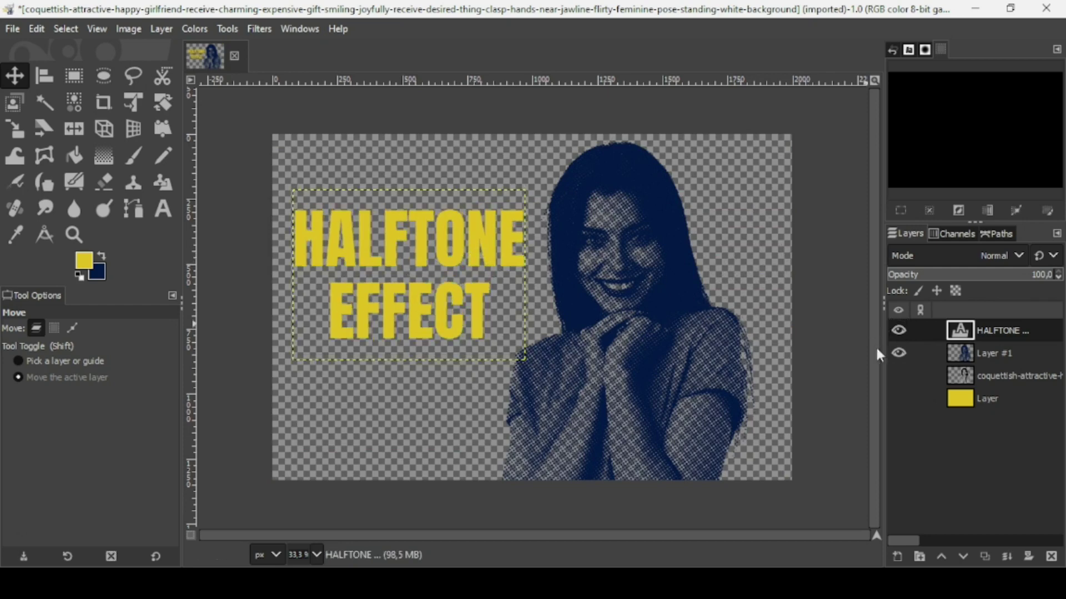
pyautogui.click(899, 398)
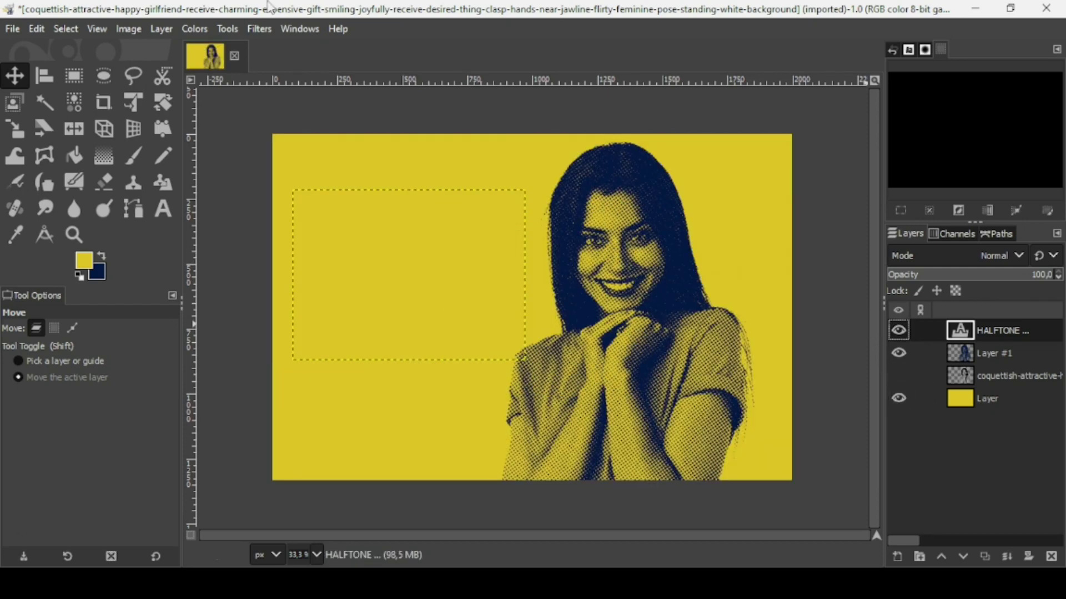
# - Apply Filters > Light and Shadow > Long Shadow with the shadow colour set to black
pyautogui.click(257, 34)
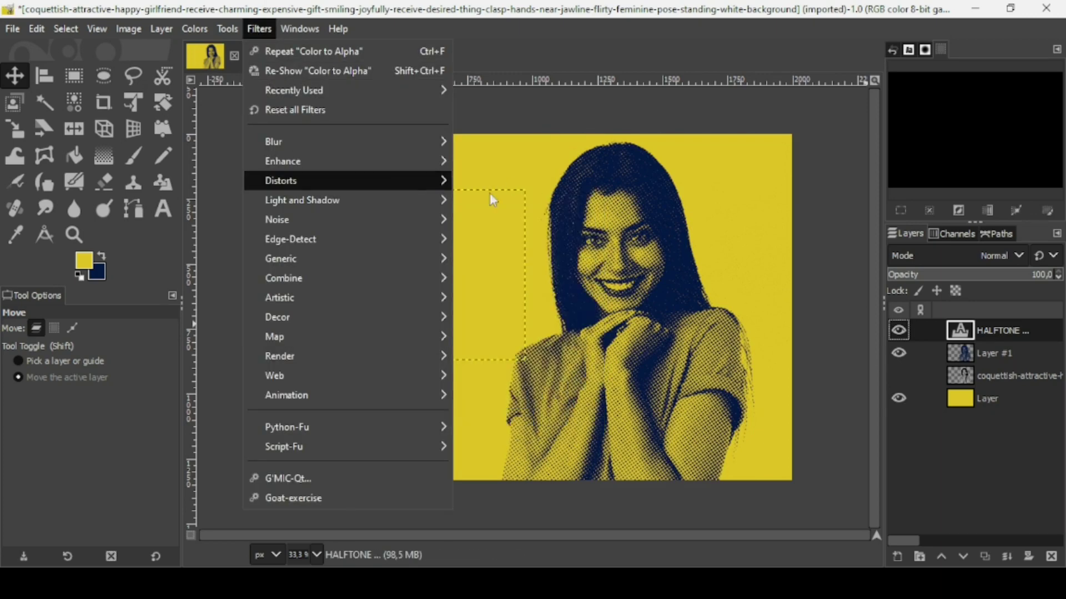
pyautogui.moveTo(391, 200)
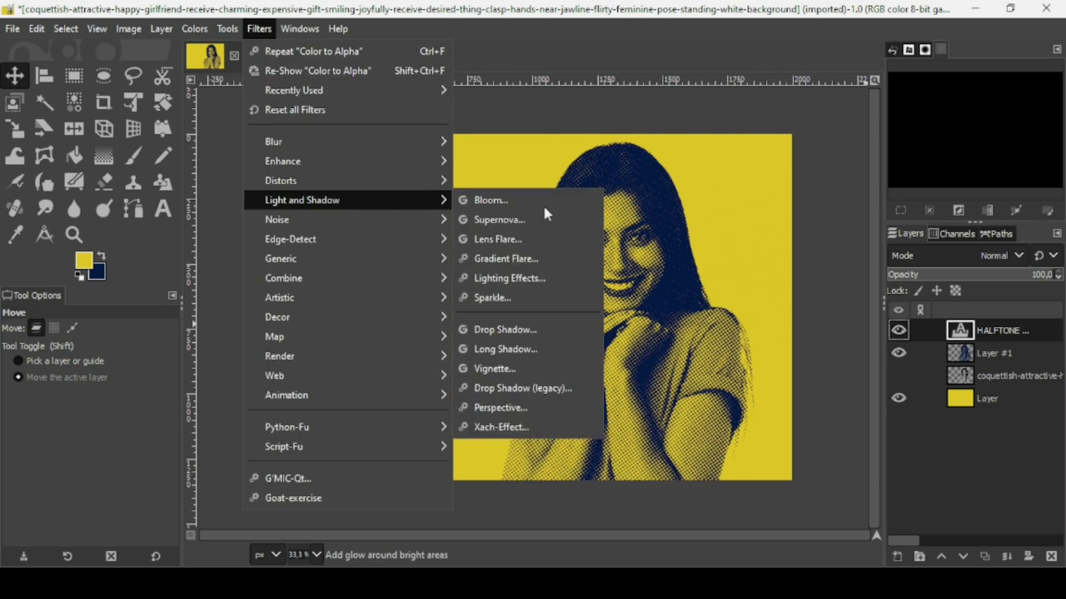
pyautogui.click(508, 349)
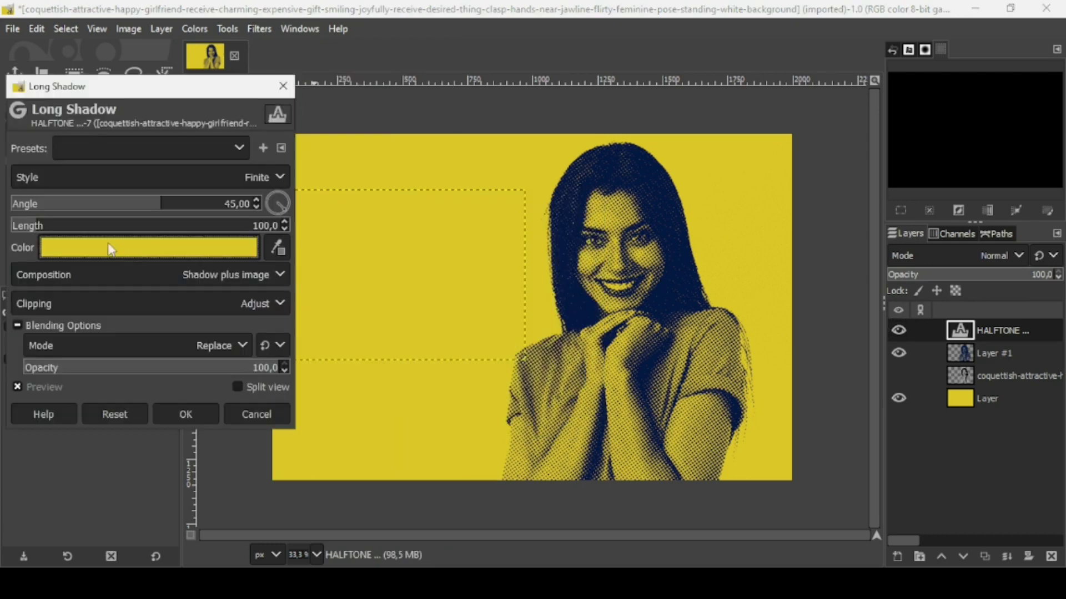
pyautogui.click(111, 248)
pyautogui.moveTo(102, 218); pyautogui.dragTo(154, 365)
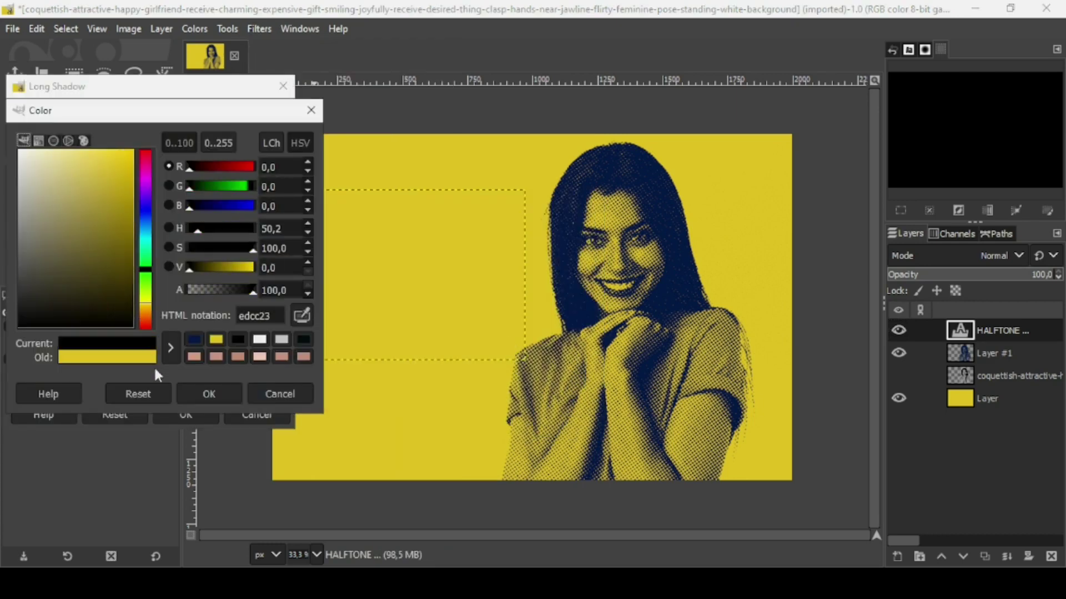
pyautogui.click(210, 394)
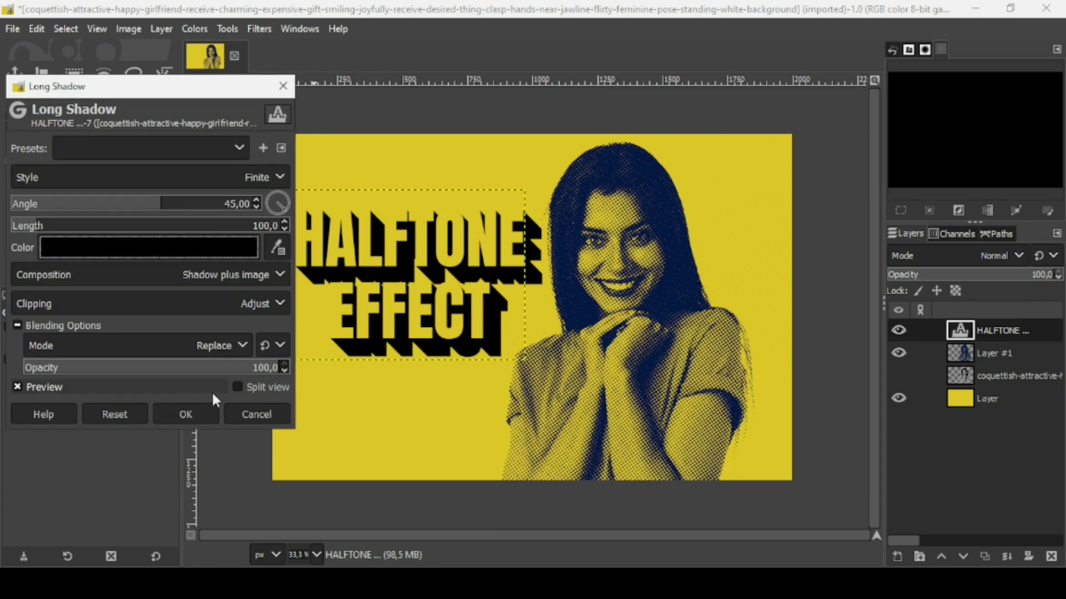
# - Set the long shadow length to 55.2 and angle to 30.39, then apply it
pyautogui.click(26, 228)
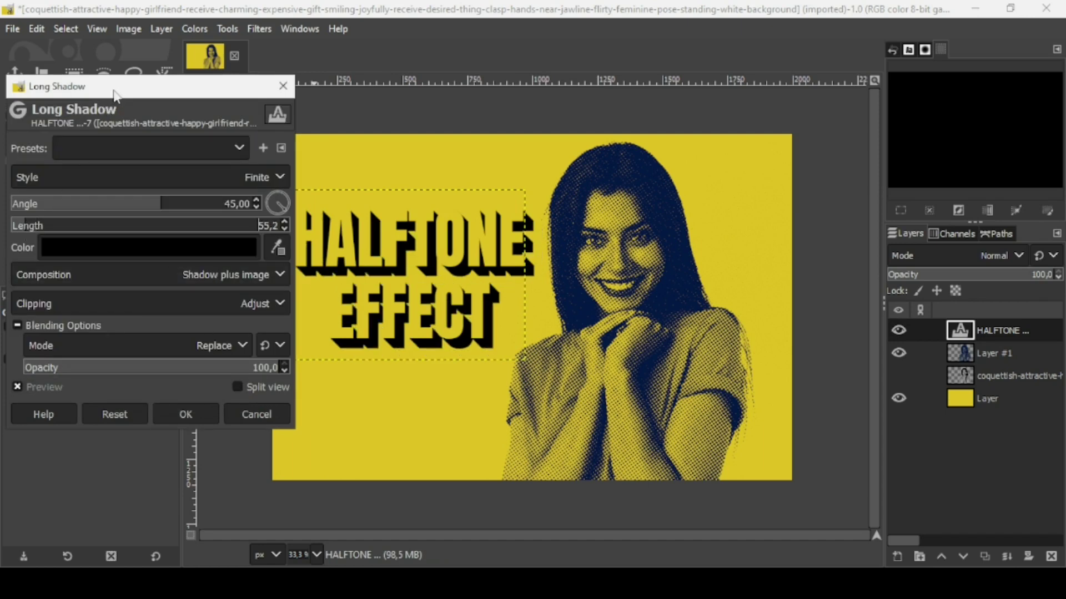
pyautogui.moveTo(115, 95); pyautogui.dragTo(98, 105)
pyautogui.click(129, 226)
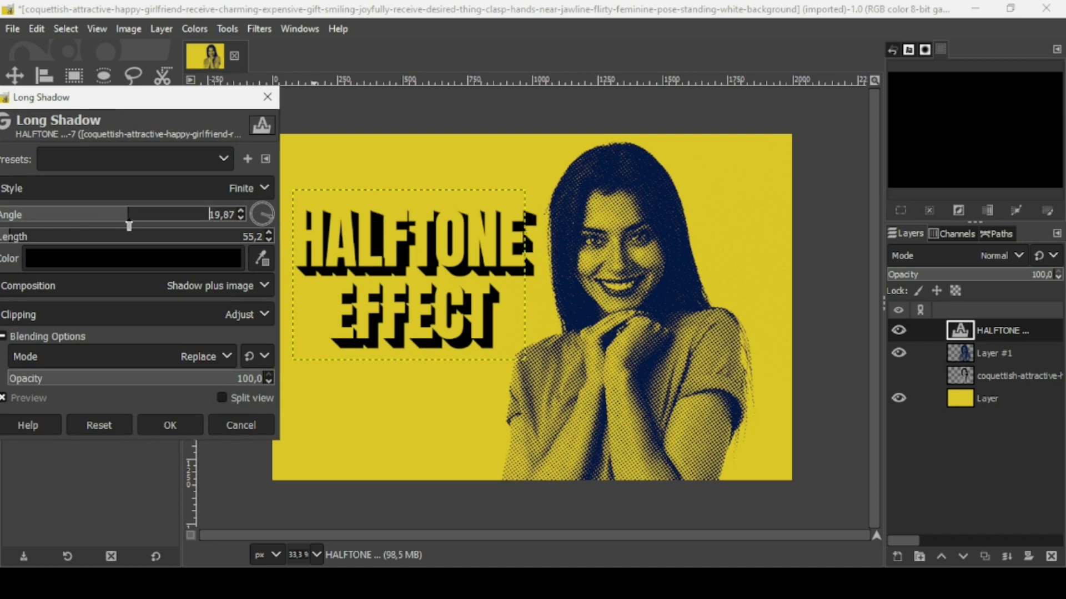
pyautogui.moveTo(129, 226); pyautogui.dragTo(136, 224)
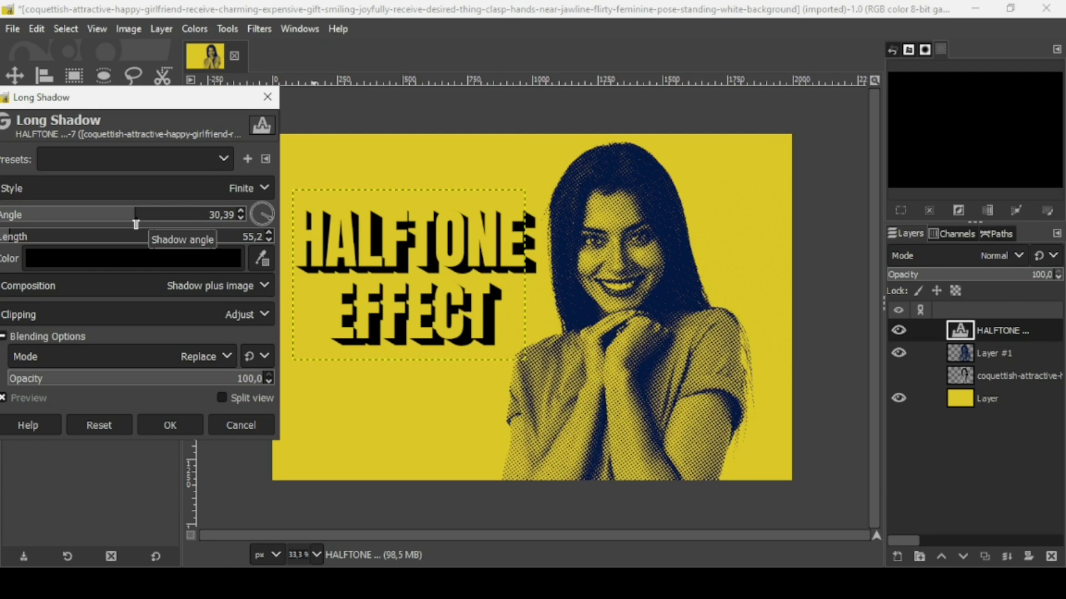
pyautogui.click(185, 421)
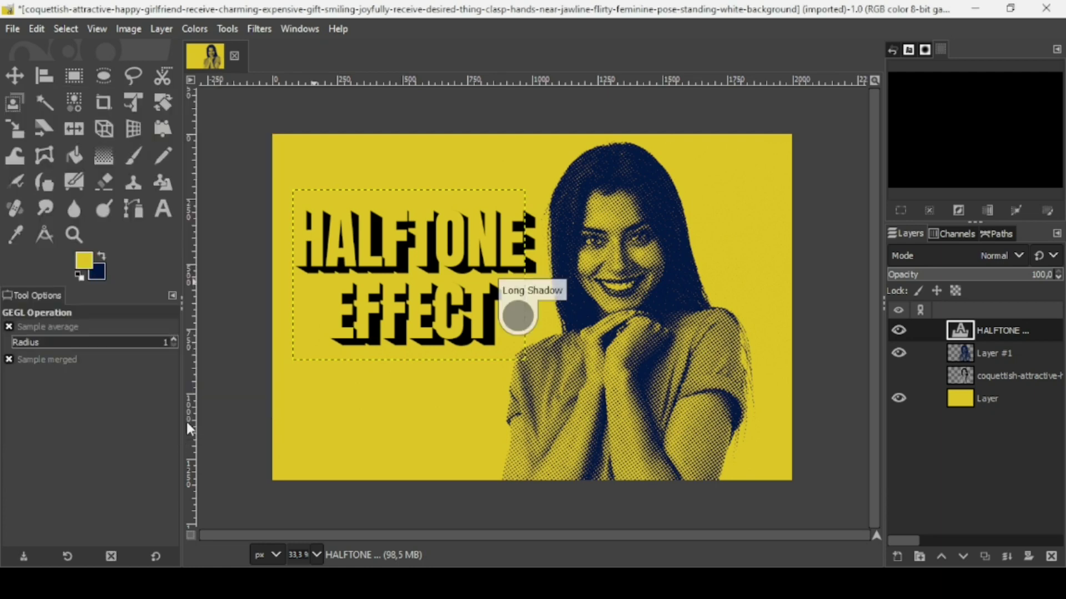
# - Delete the original photo layer after checking it with the halftone portrait hidden
pyautogui.click(968, 374)
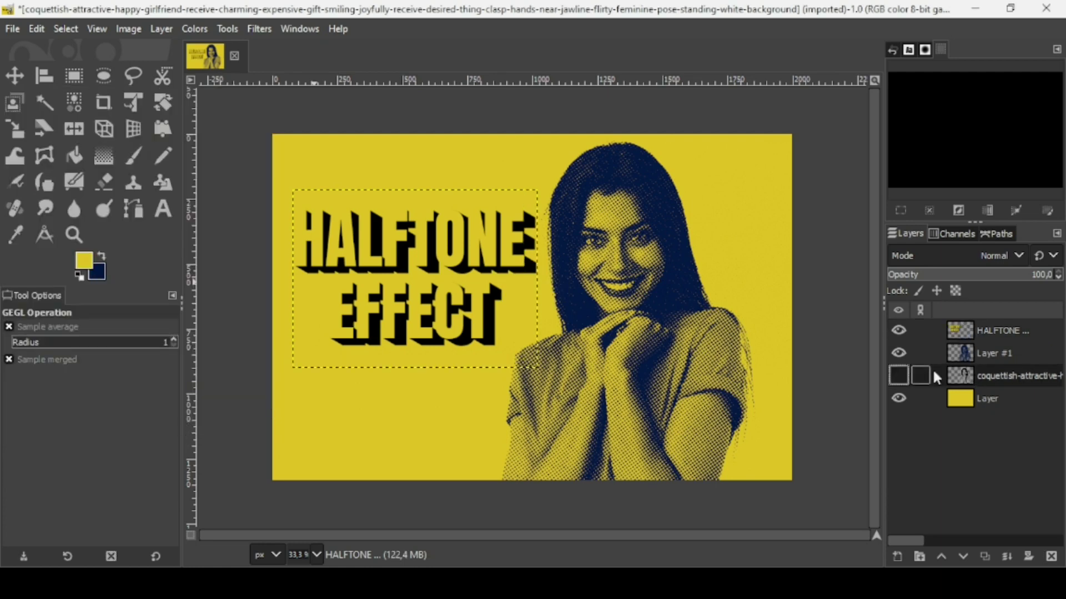
pyautogui.click(896, 352)
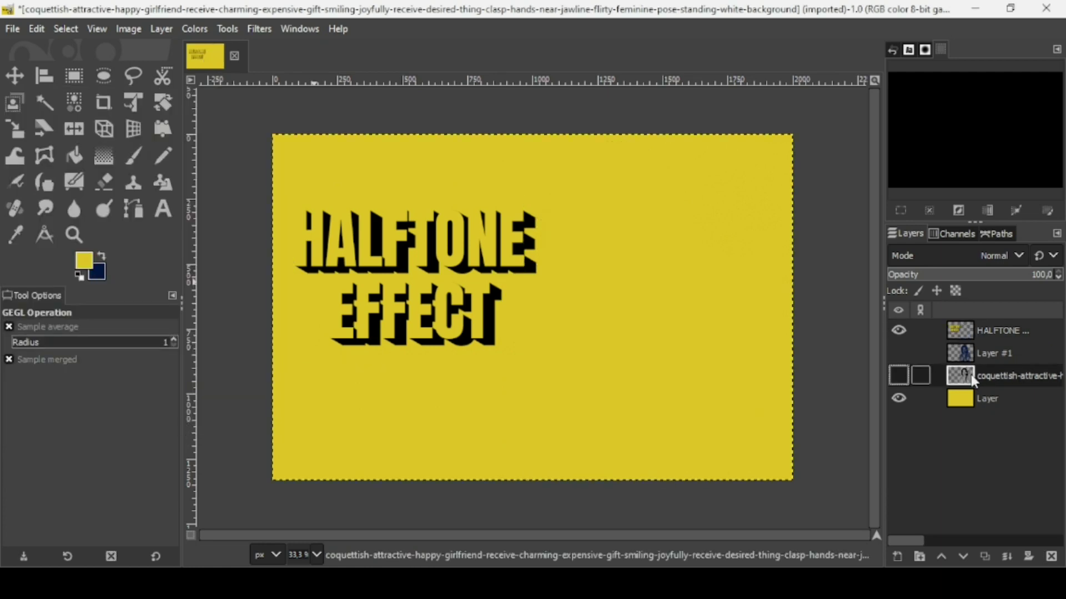
pyautogui.click(898, 374)
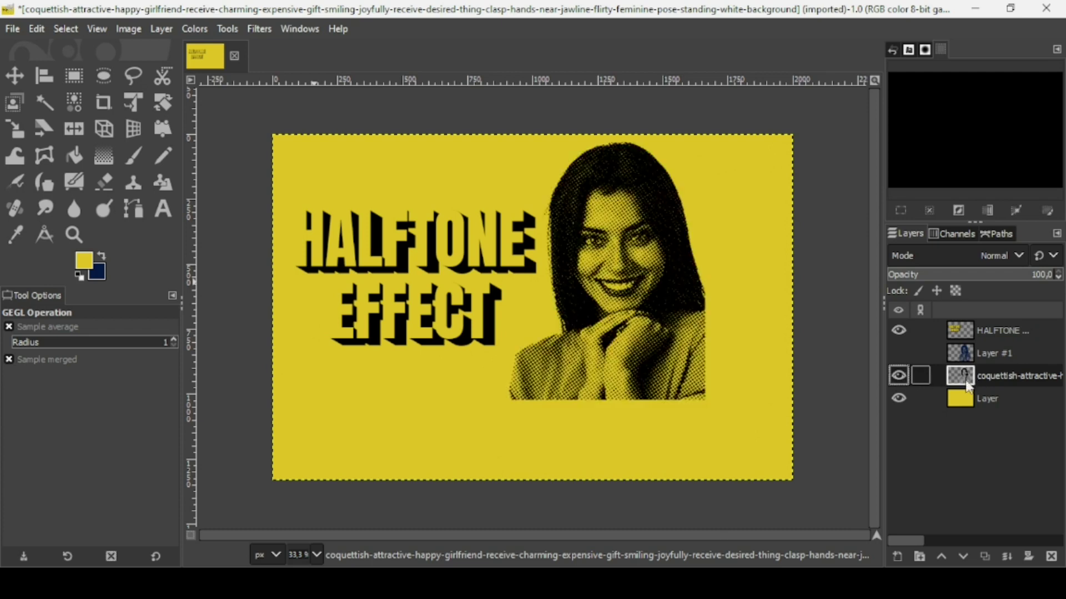
pyautogui.click(899, 375)
pyautogui.click(1051, 556)
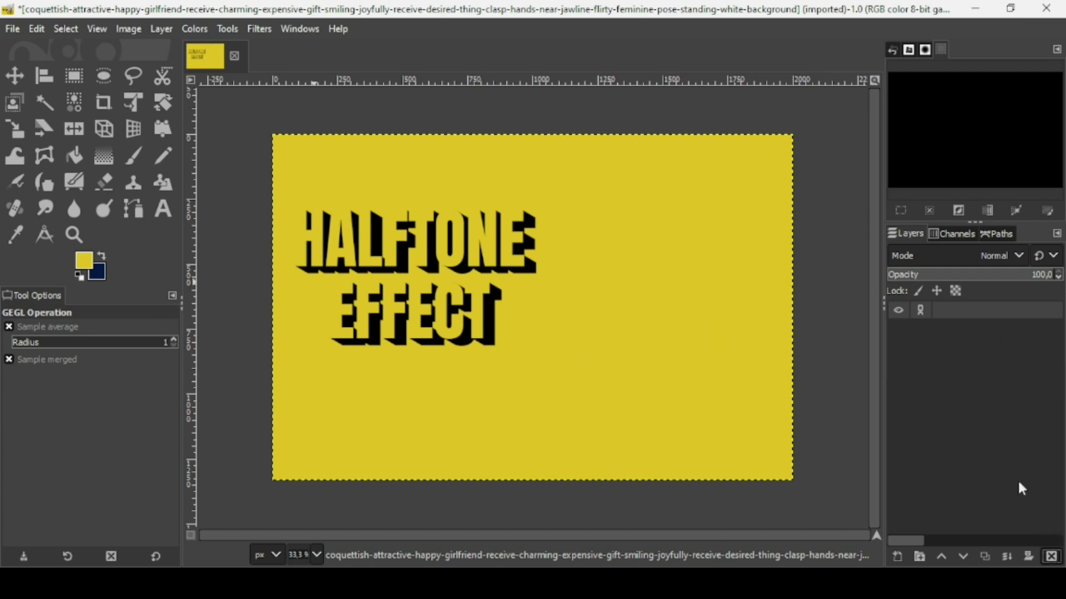
# - Merge the HALFTONE text down into the portrait, then into the yellow background
pyautogui.click(902, 355)
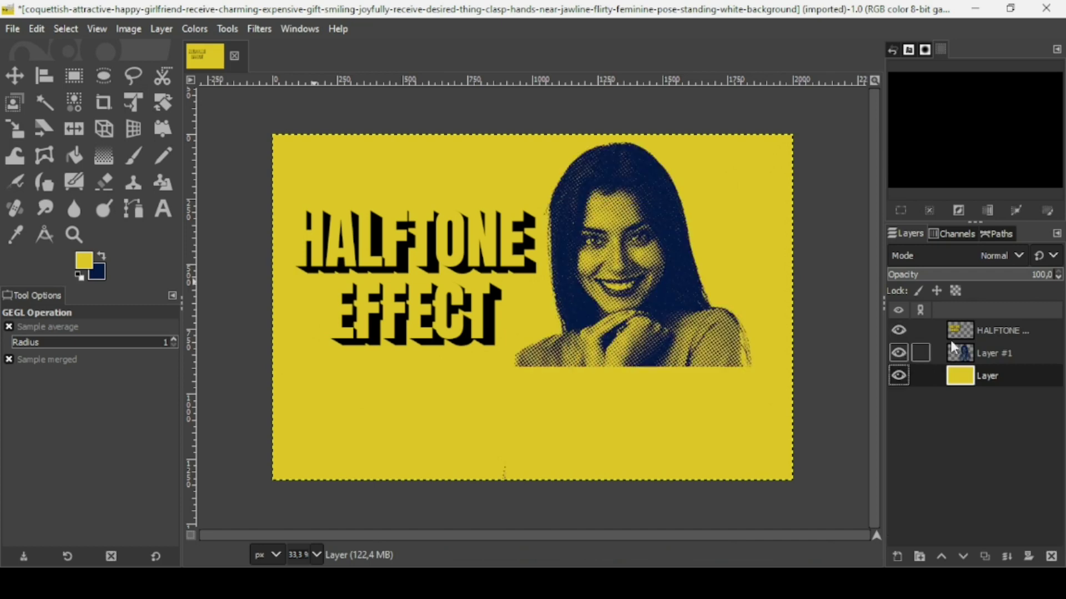
pyautogui.click(968, 334)
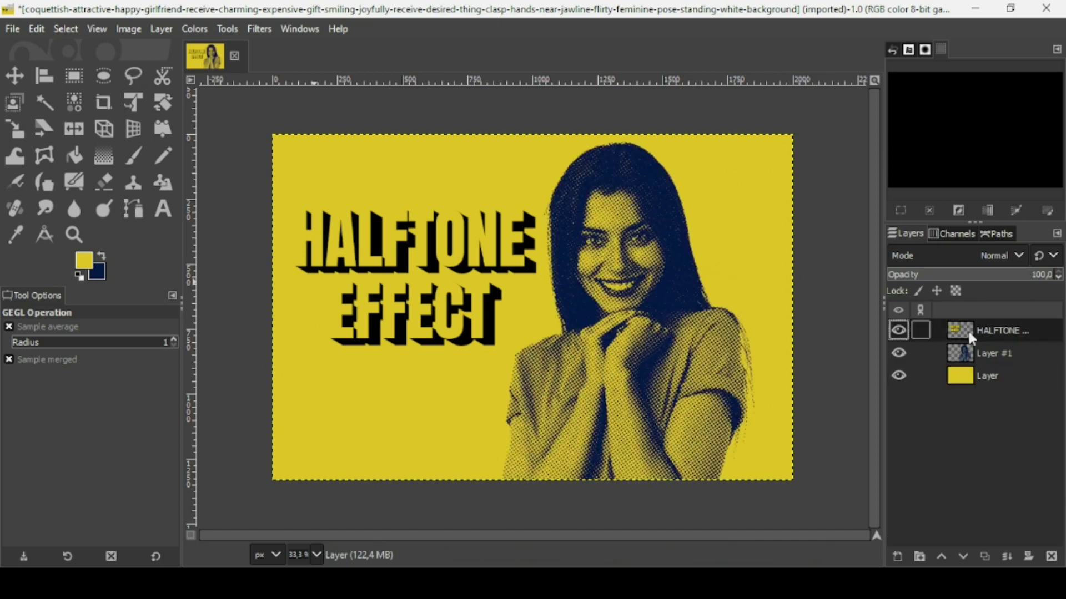
pyautogui.click(1006, 556)
pyautogui.click(1006, 557)
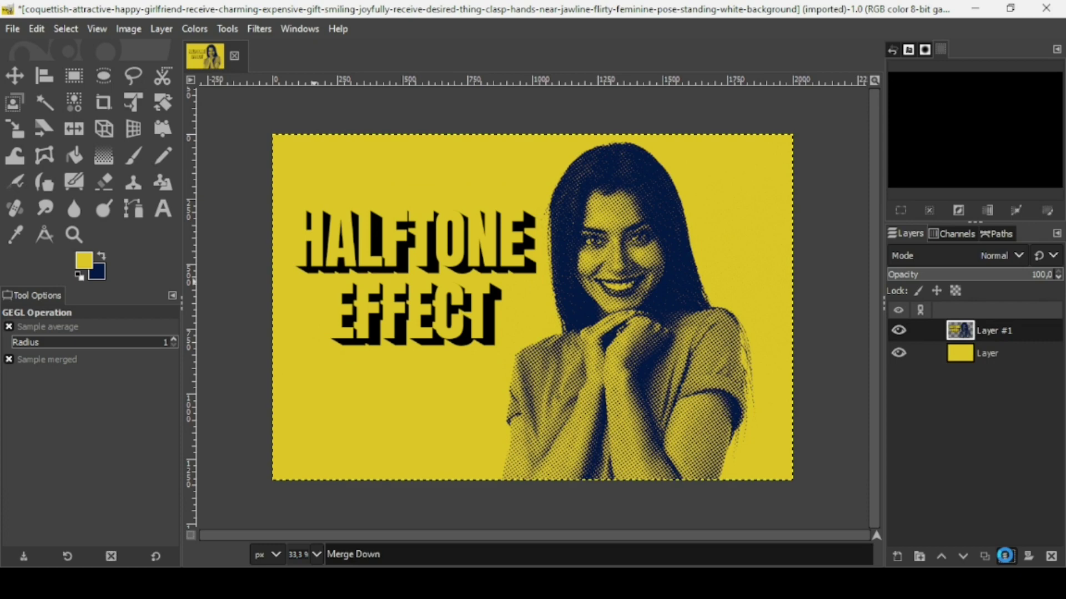